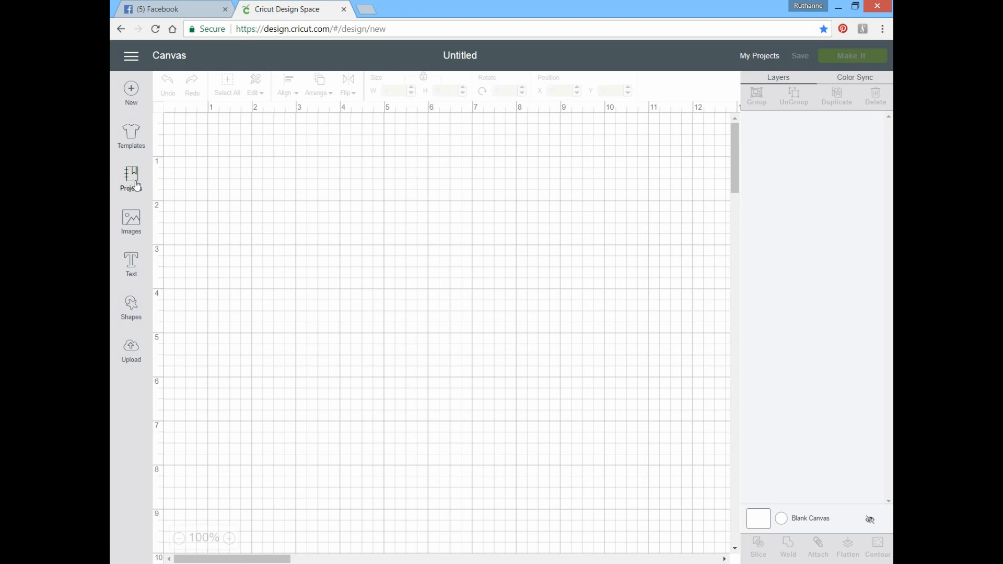
Step: Search the project library for "lattice love"
click(135, 184)
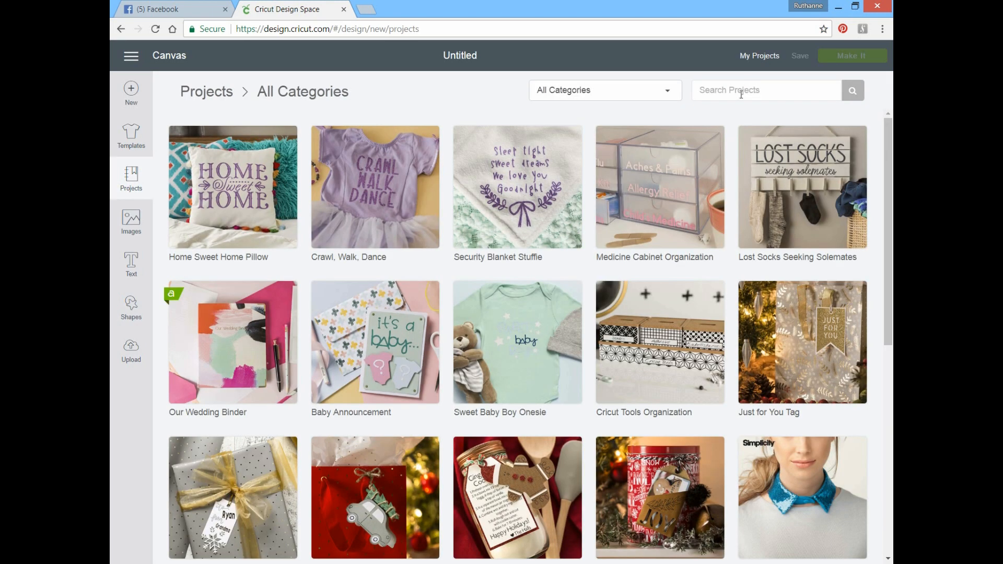
click(741, 95)
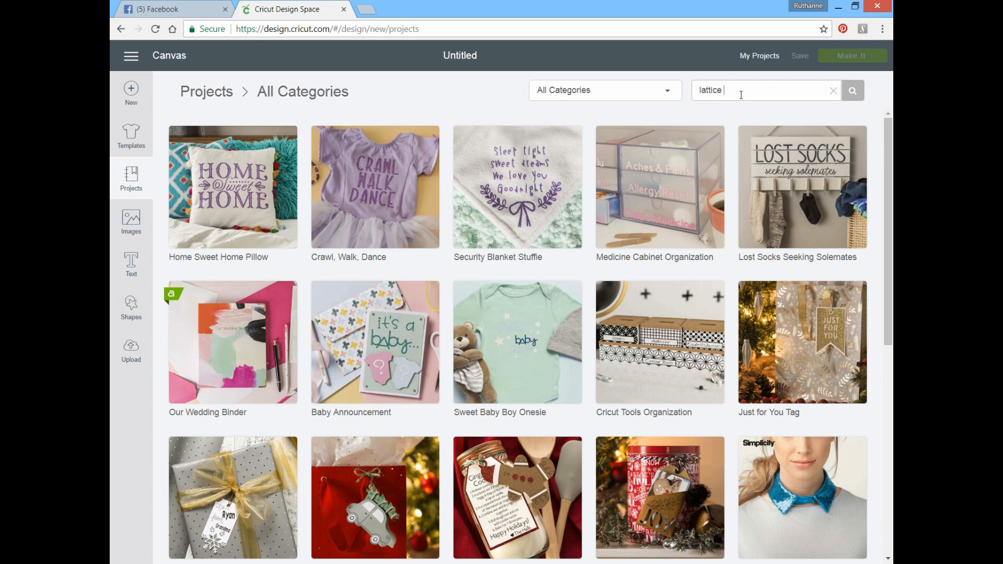
key(Return)
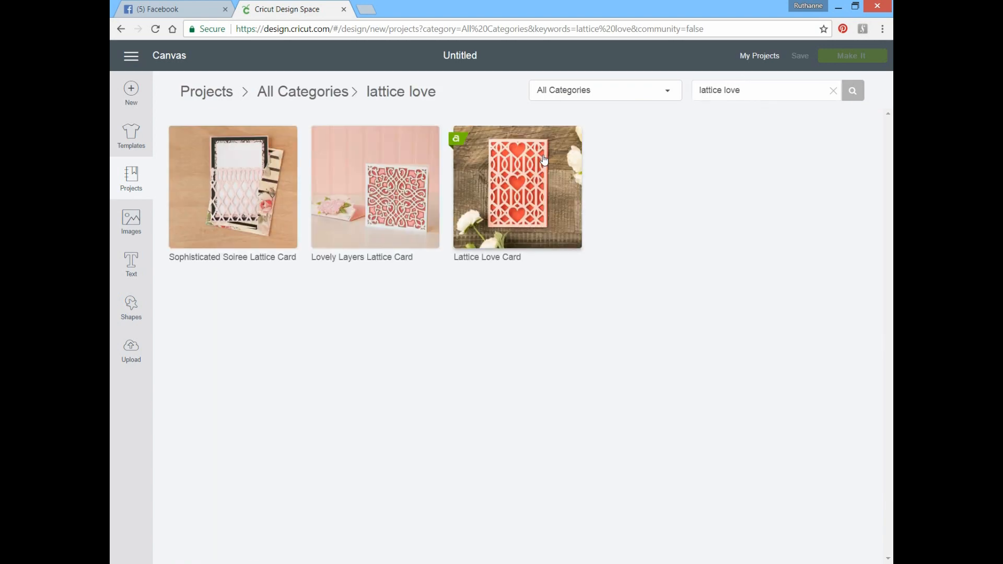
Step: Open the Lattice Love Card project for customizing and hide its attached envelope layers
click(501, 201)
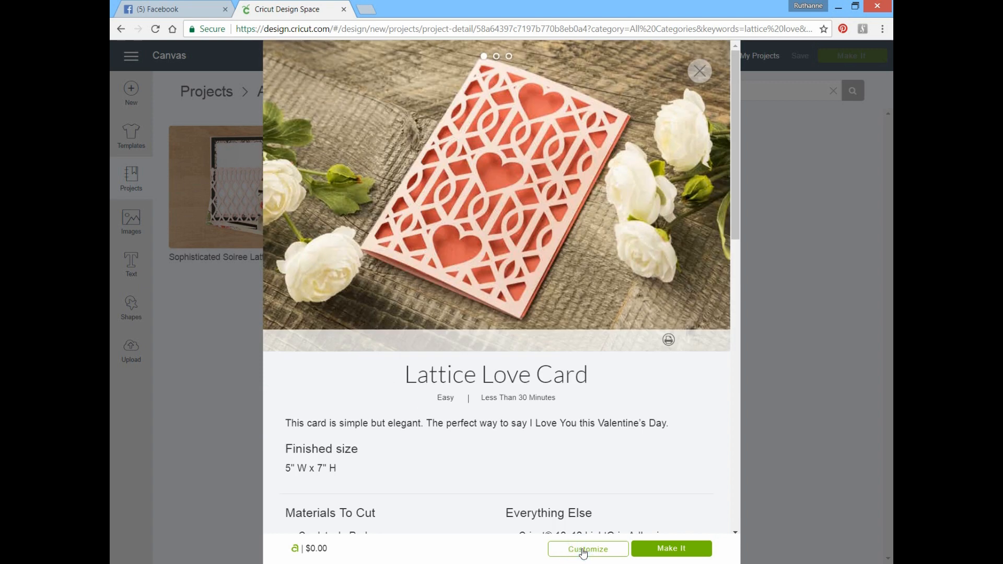
click(583, 554)
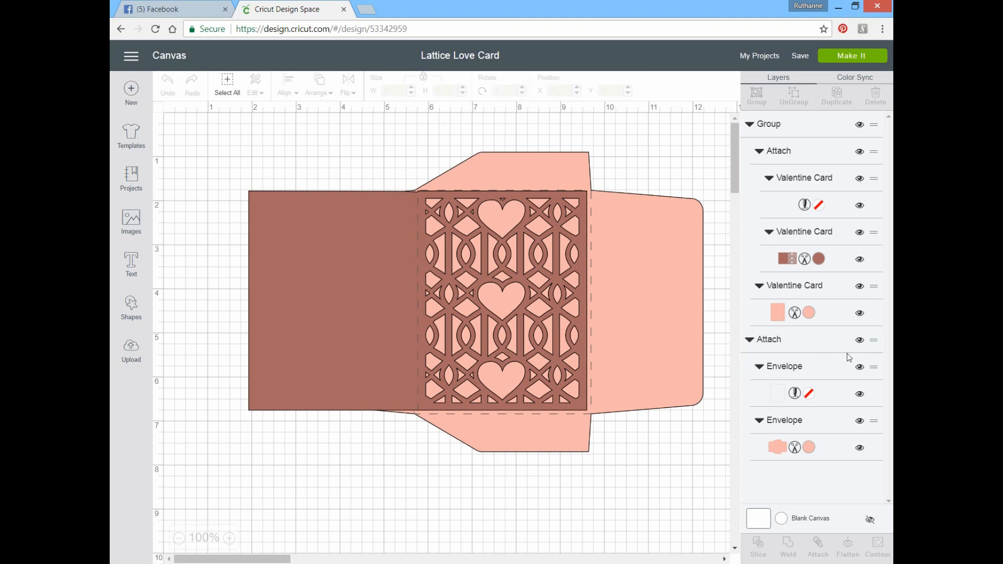
click(860, 340)
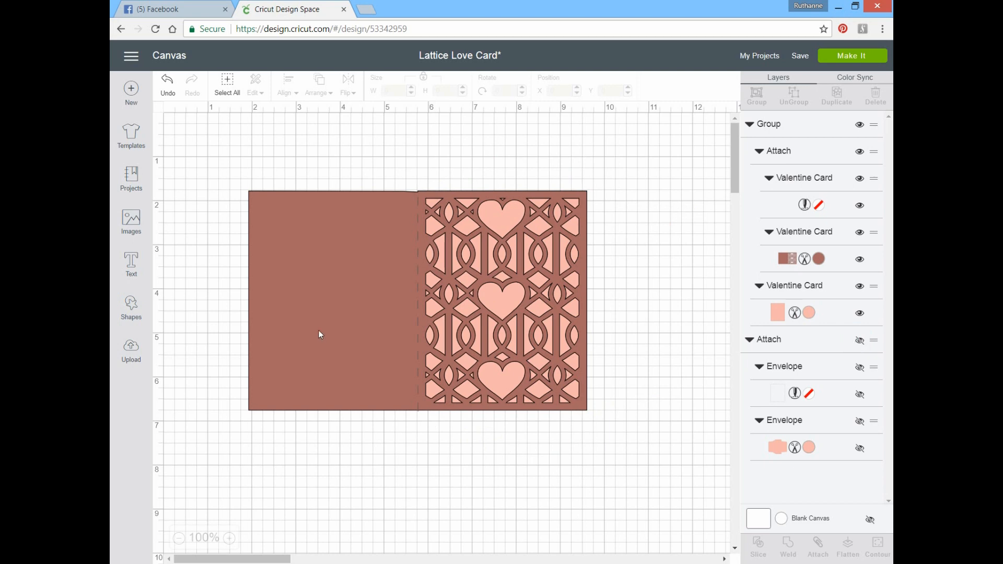
Step: Flip the card horizontally and ungroup it from its insert
click(336, 256)
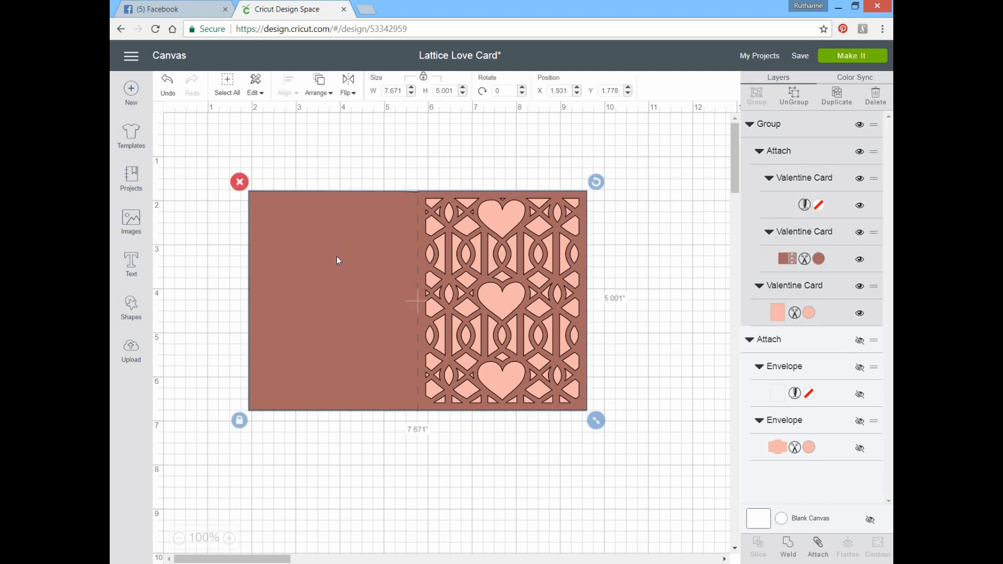
click(348, 85)
click(345, 114)
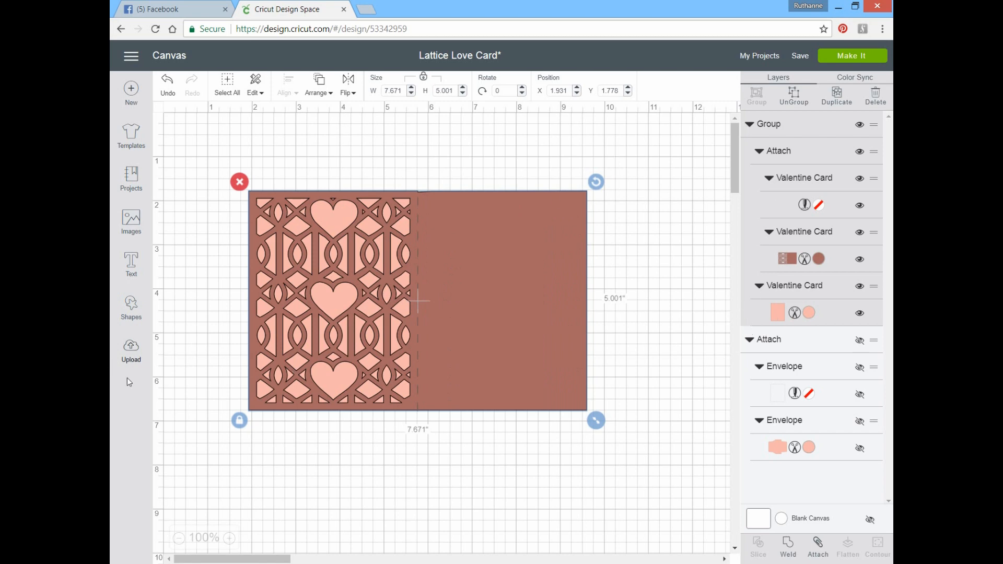
click(798, 95)
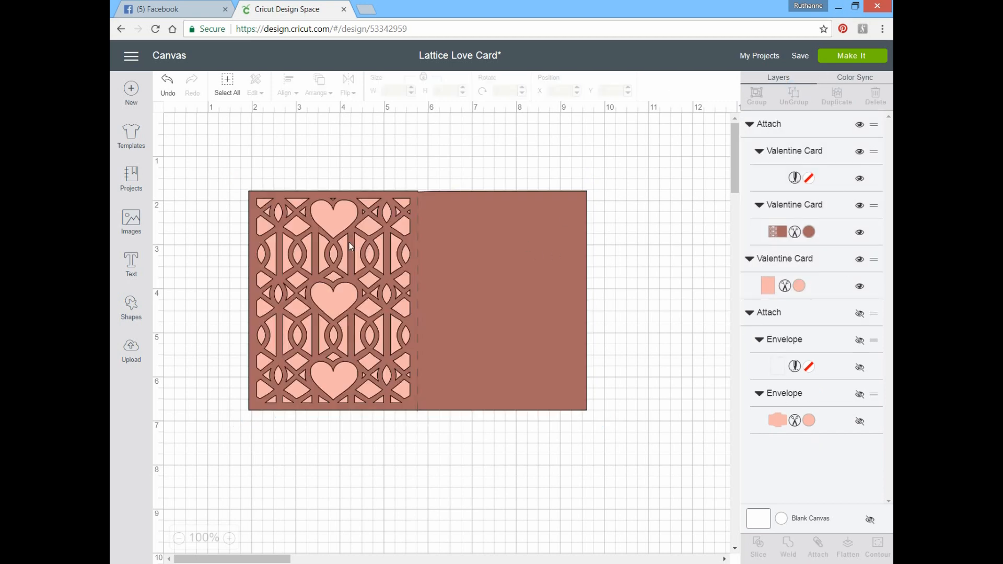
Step: Add a text object to the canvas with the font style set to Writing
click(132, 264)
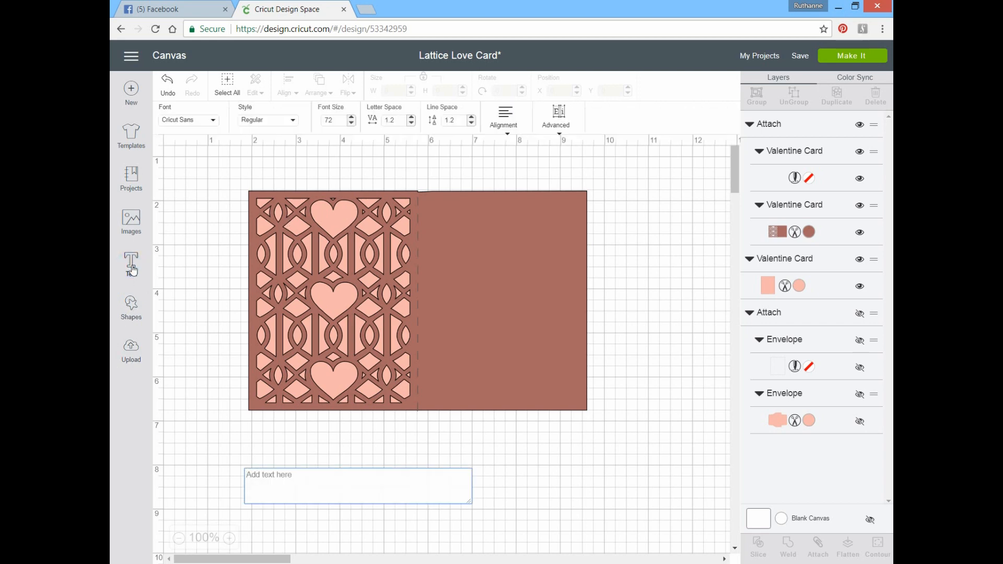
click(267, 120)
click(260, 226)
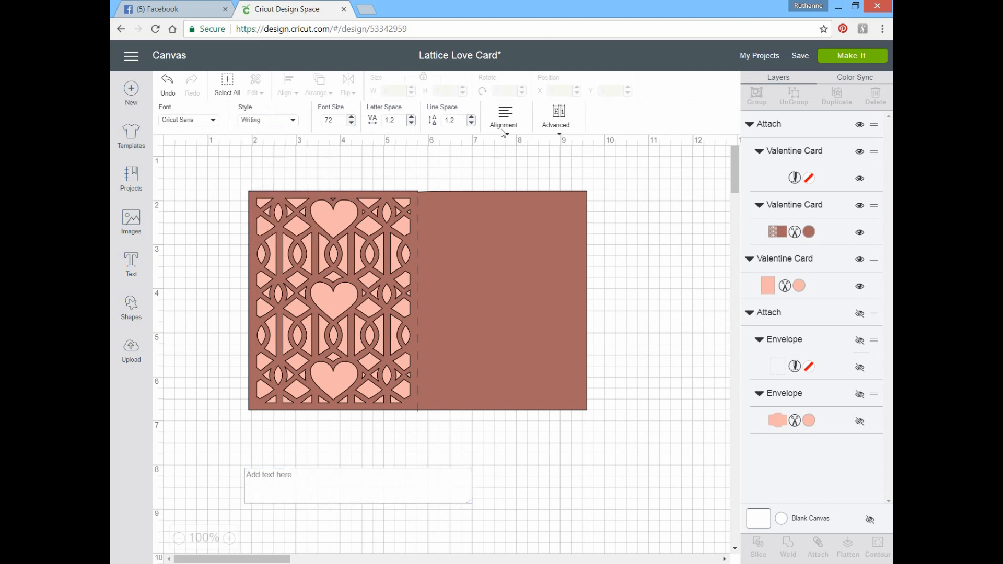
Step: Enter "Happy", "Valentines" and "Day" on three separate lines of the text and center-align them
click(269, 484)
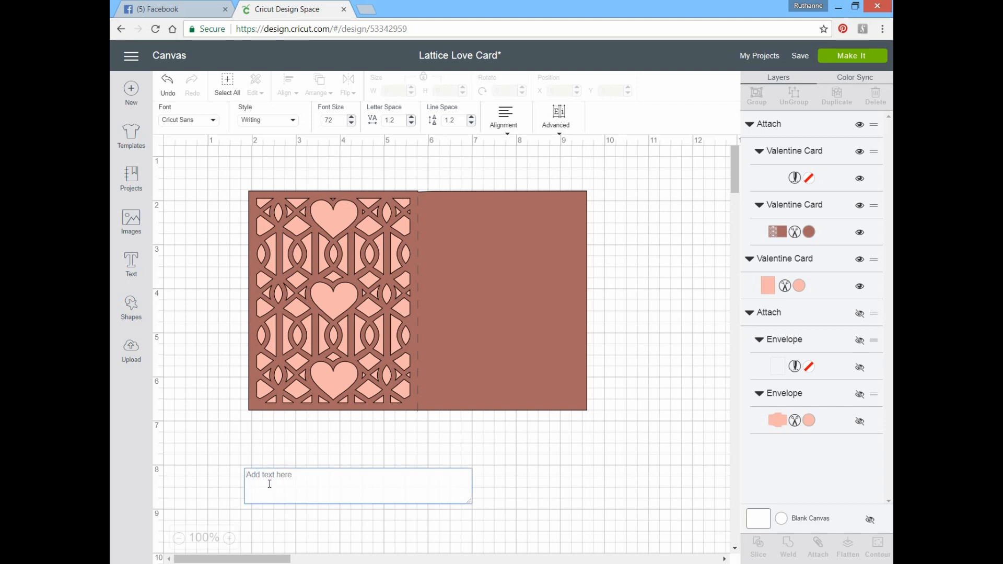
text(H)
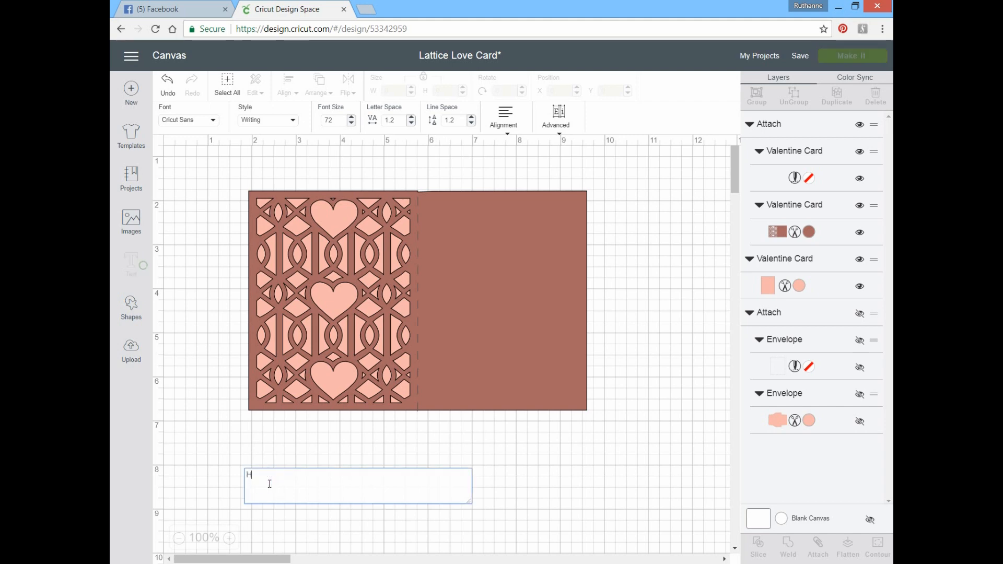
text(A)
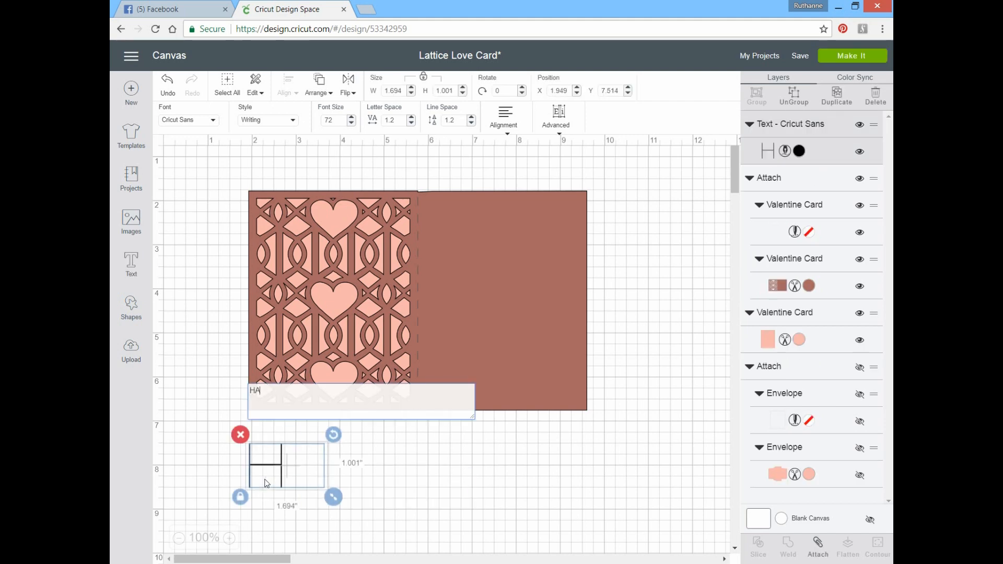
key(BackSpace)
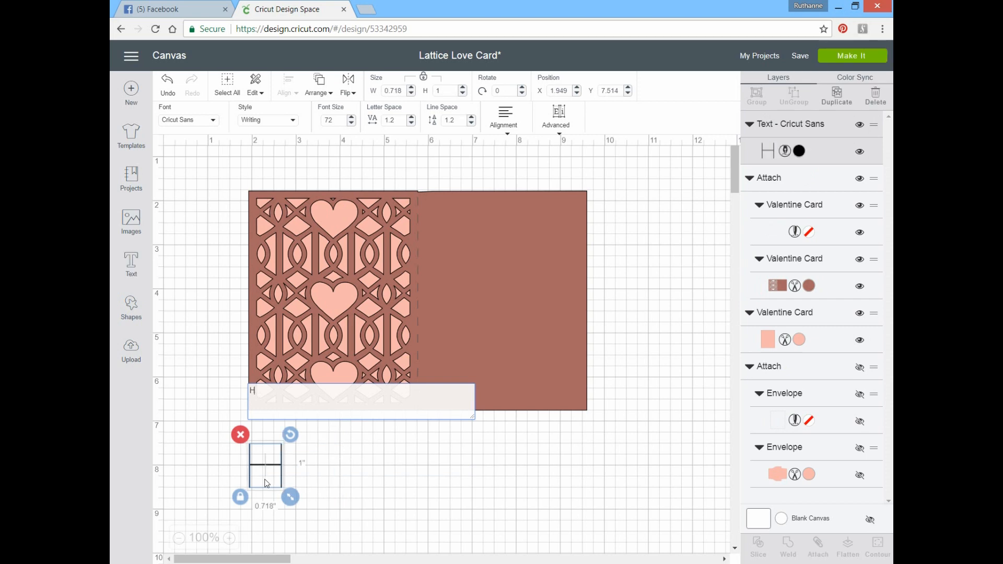
text(a)
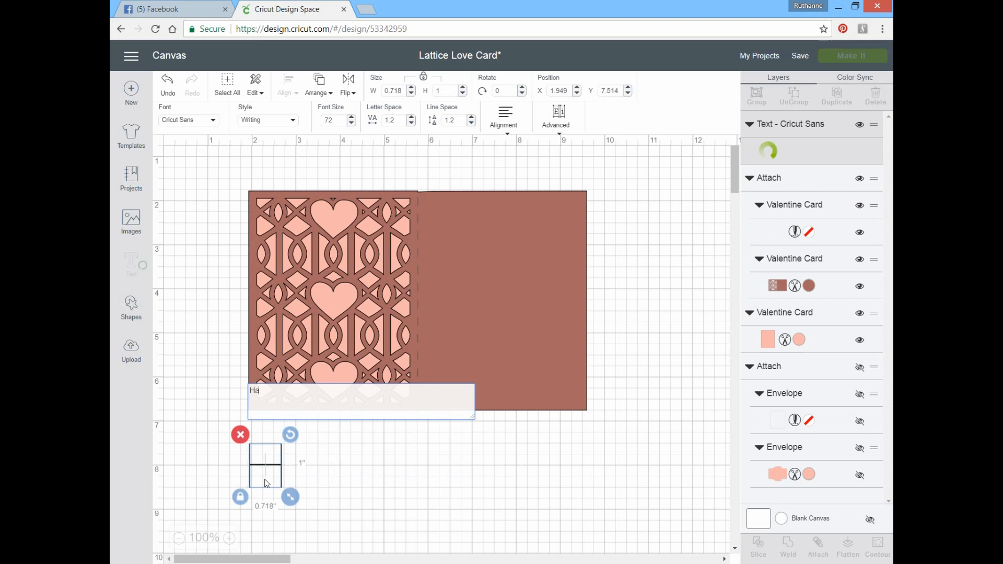
text(ppy)
key(Return)
text(V)
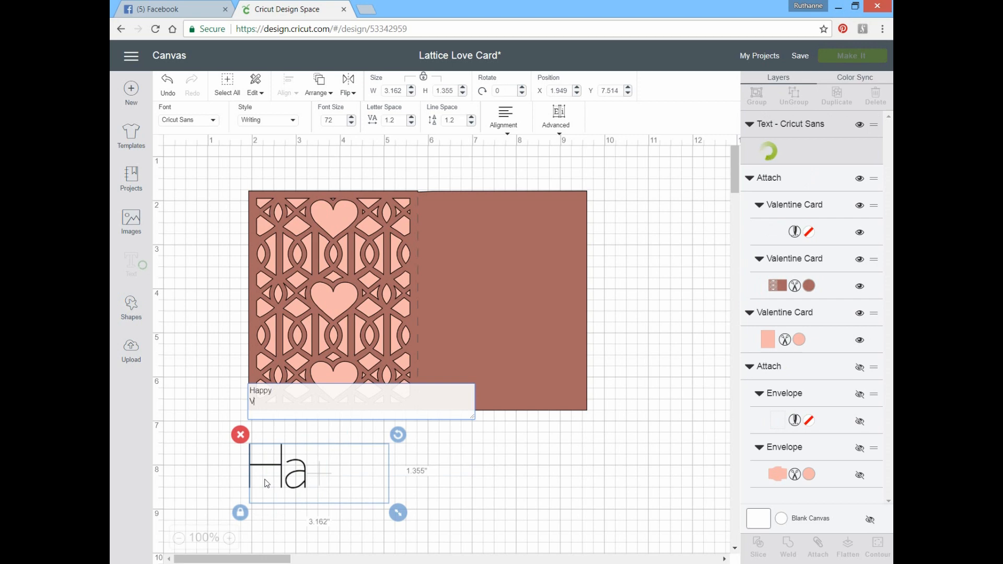
text(alentines)
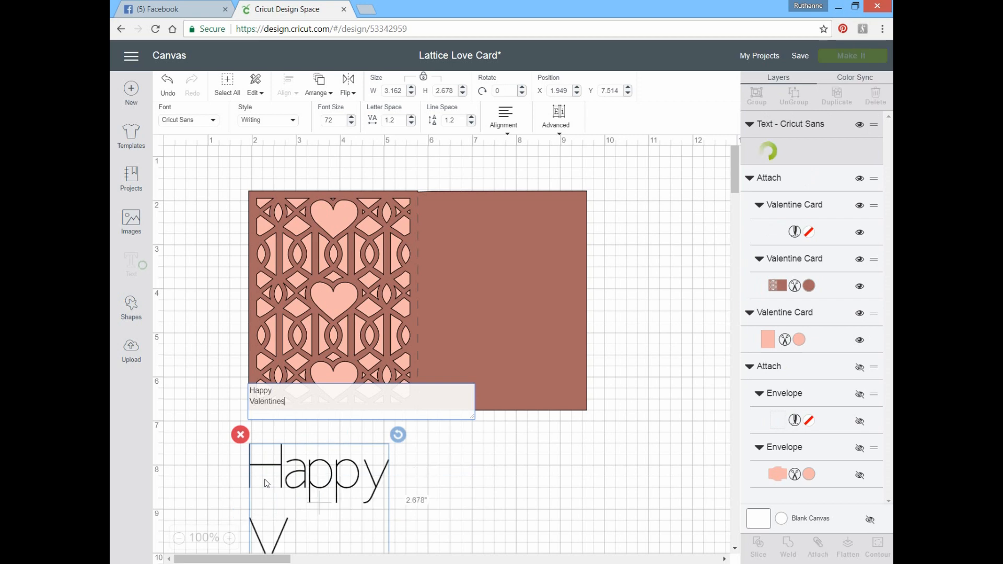
key(Return)
text(Da)
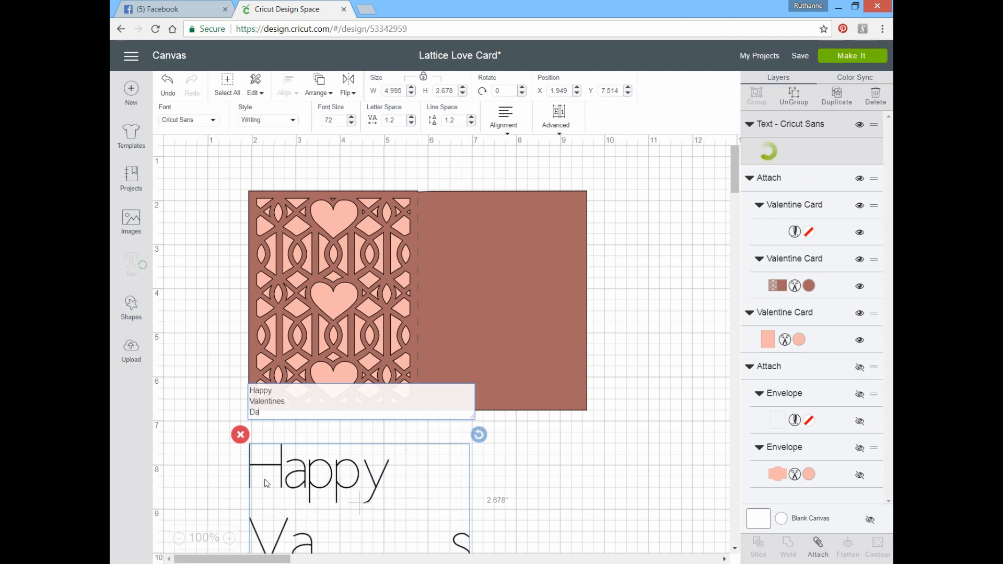
text(y)
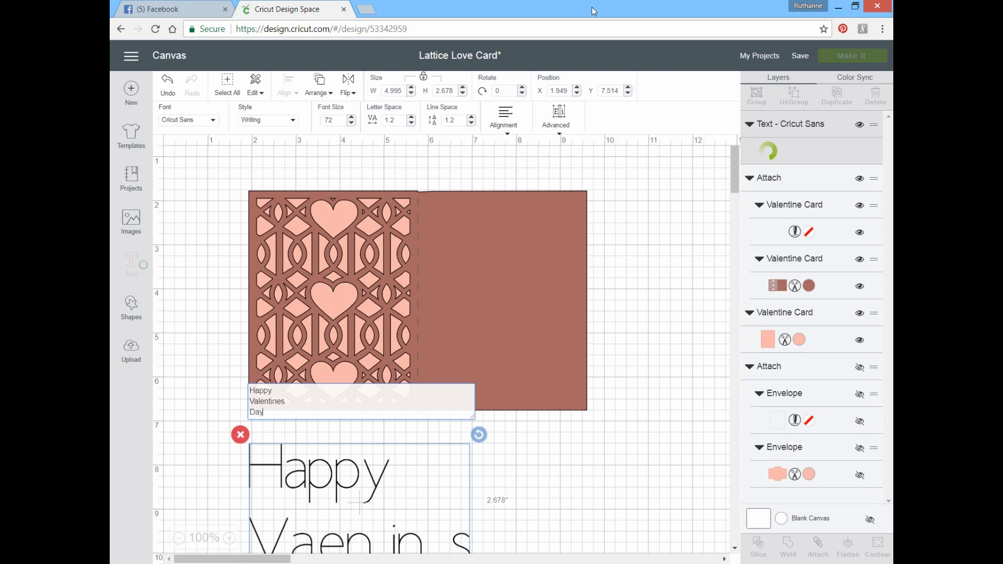
click(507, 129)
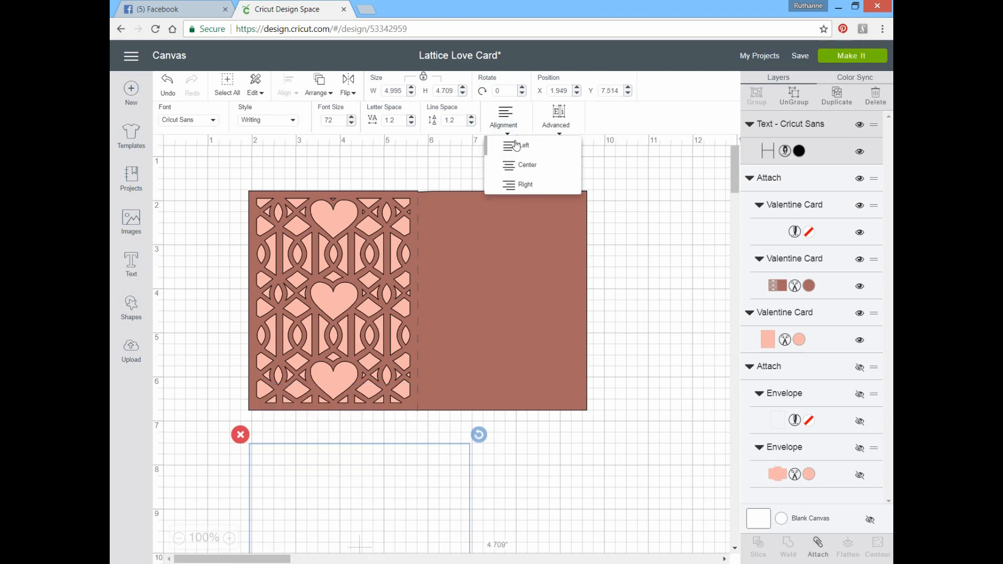
click(514, 171)
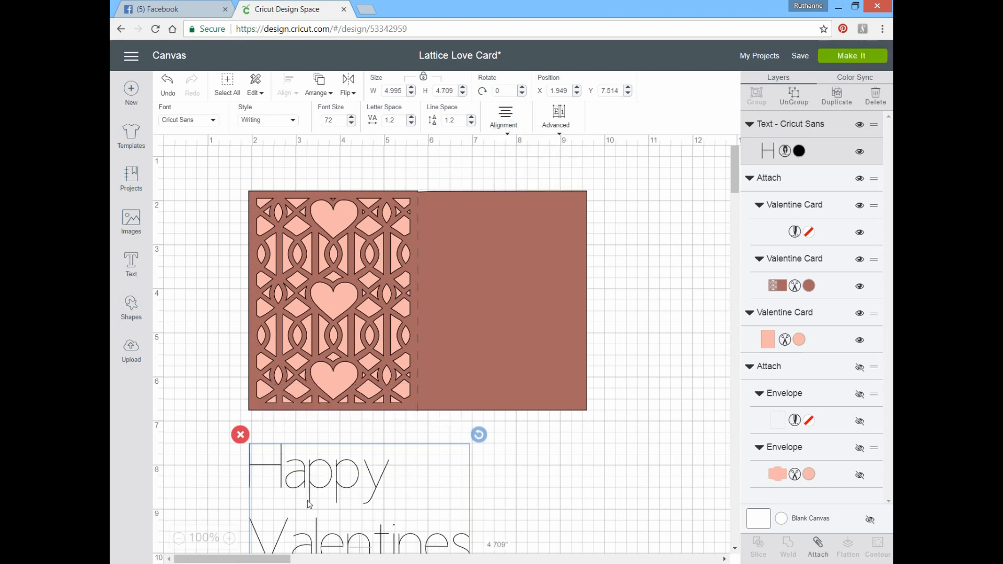
Step: Scale the greeting down to about 2.88 × 2.72 inches and place it in the upper part of the card's plain half
drag(308, 504, 434, 232)
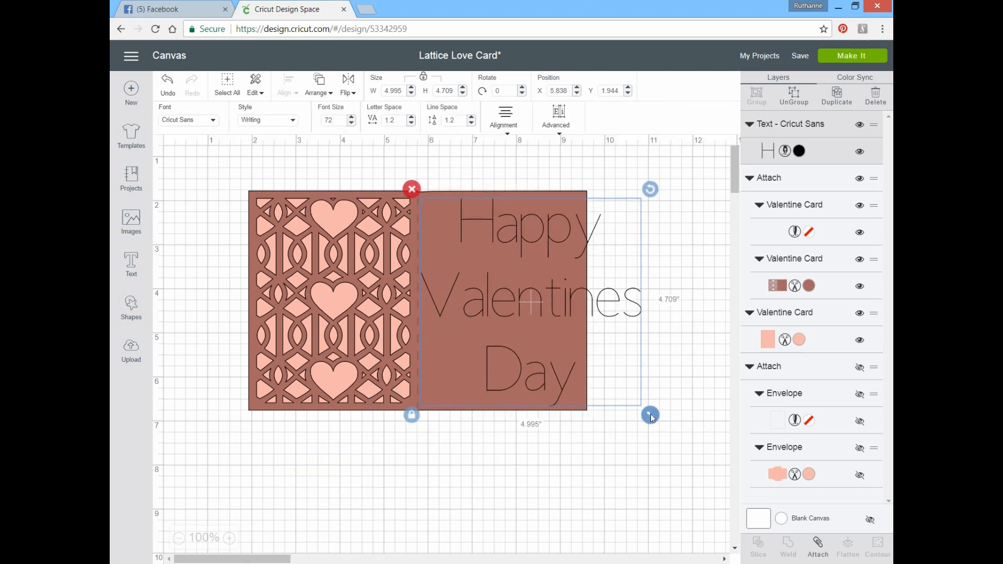
drag(650, 416, 551, 376)
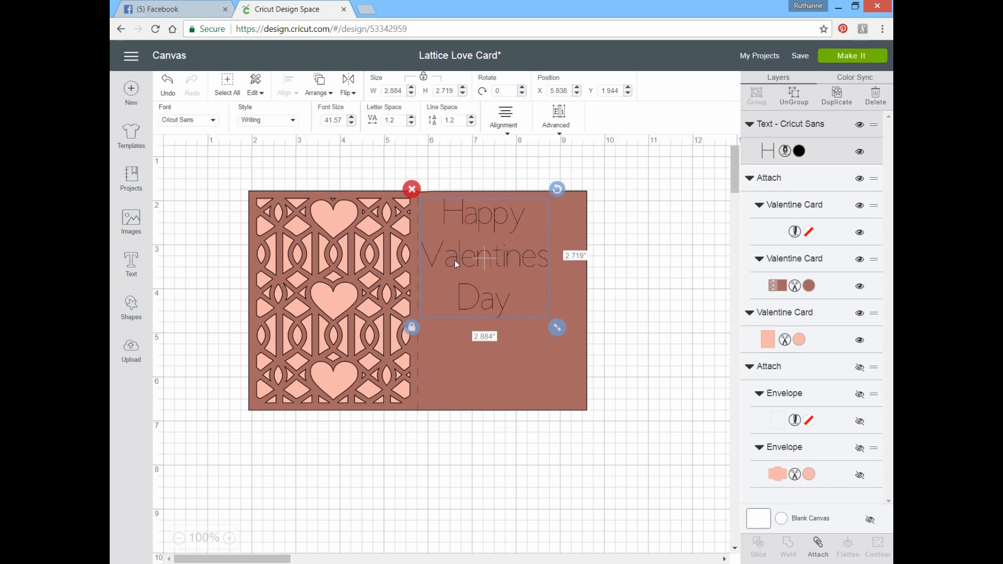
drag(474, 260, 488, 271)
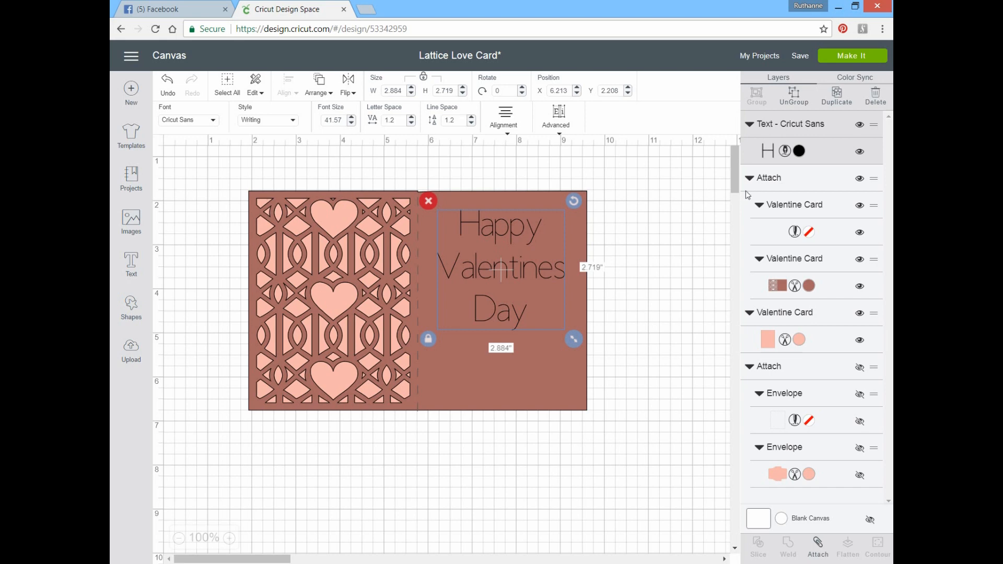
Step: Attach the greeting to the scored lattice card and preview the cutting mats before returning to the canvas
click(770, 185)
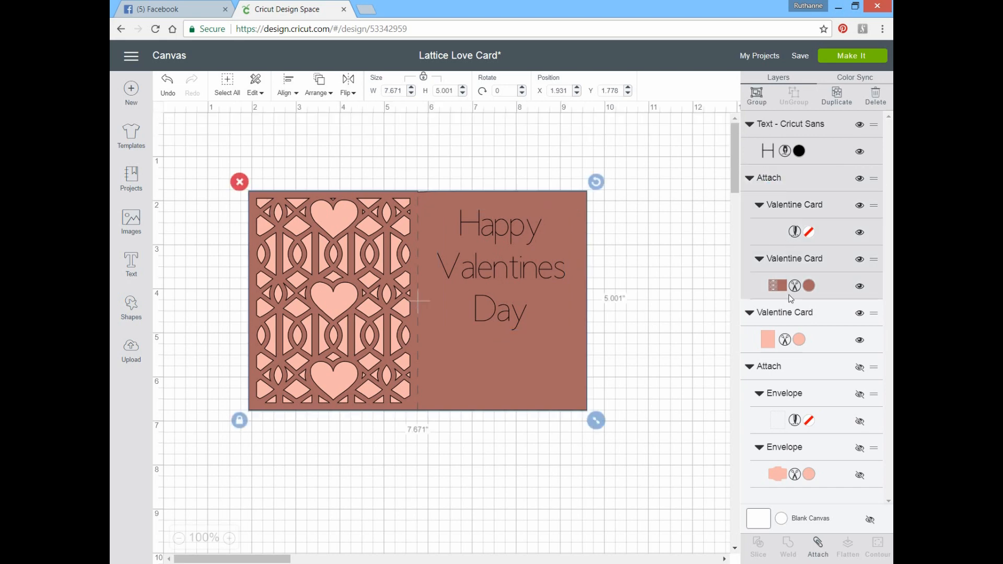
click(825, 548)
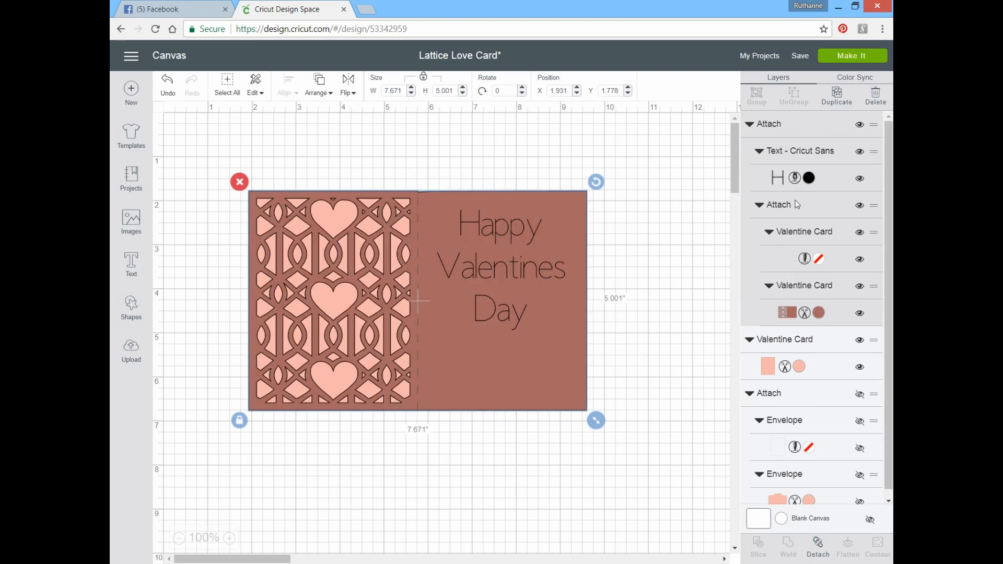
click(842, 59)
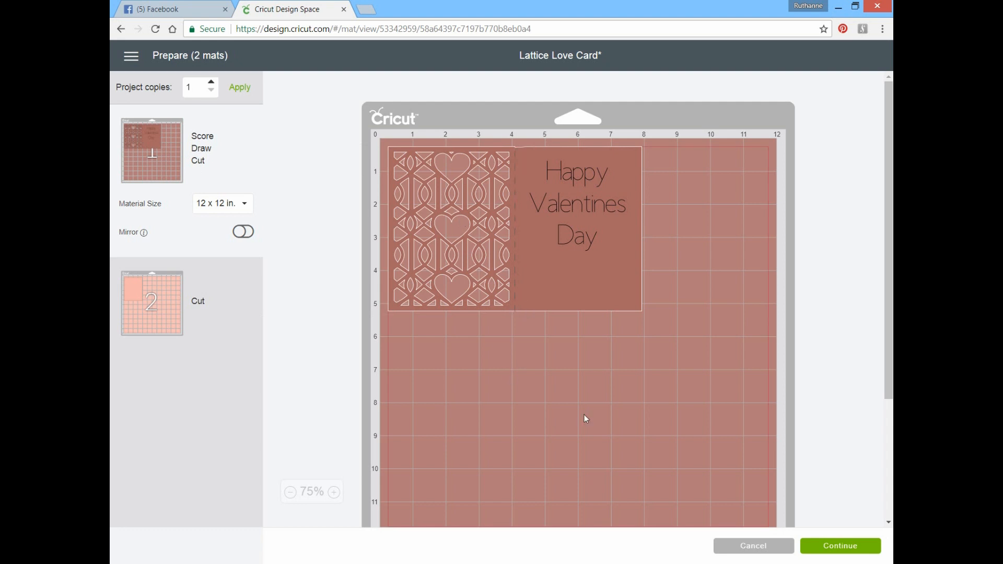
click(753, 546)
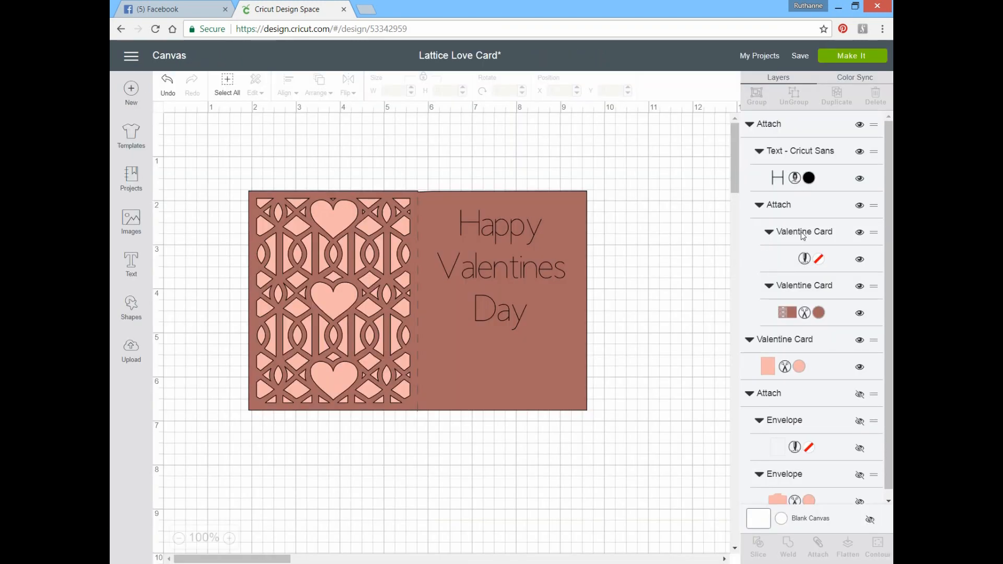
Step: Duplicate the card's score line and place the copy over the original along the center fold
click(803, 235)
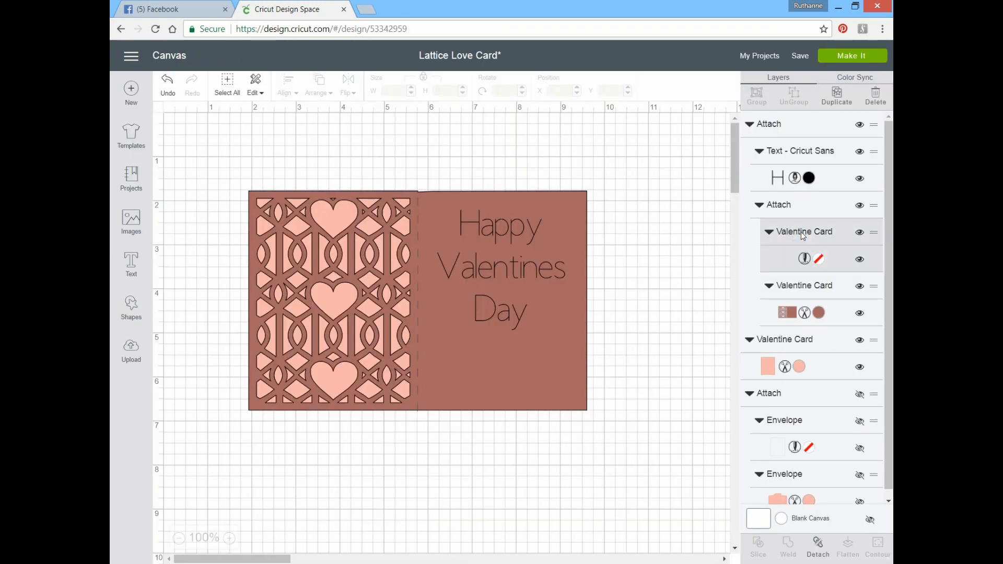
click(836, 96)
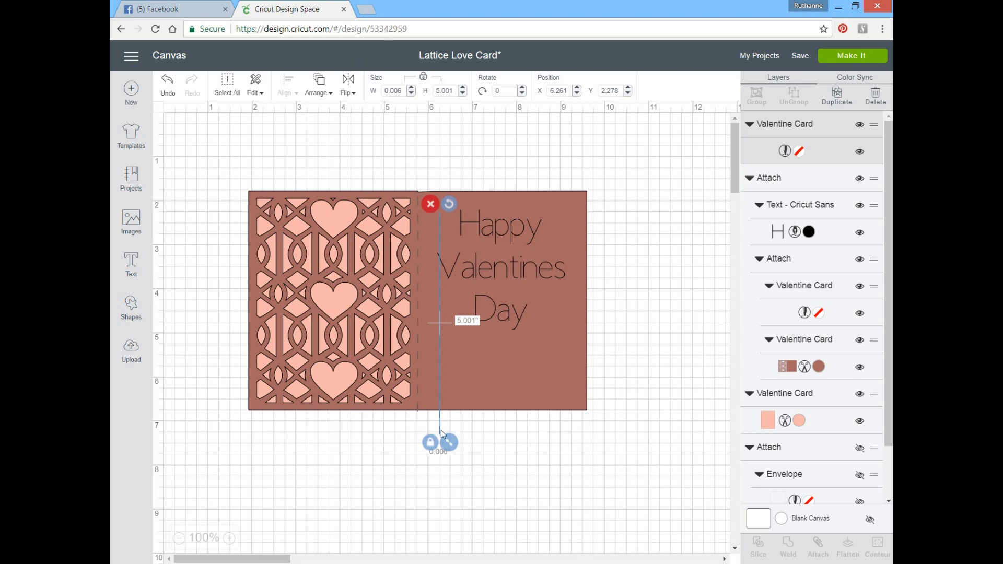
drag(442, 434, 418, 413)
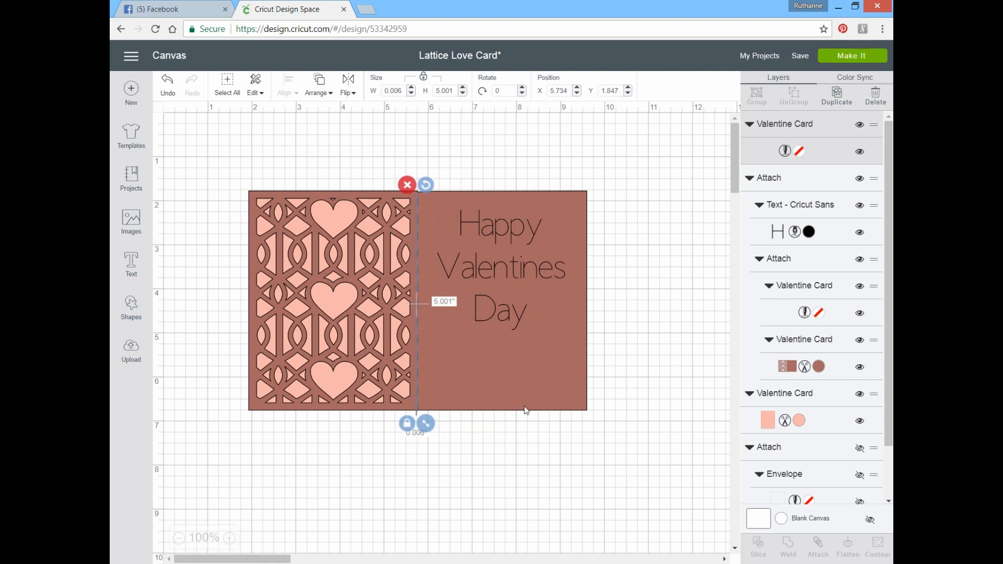
key(ctrl+plus)
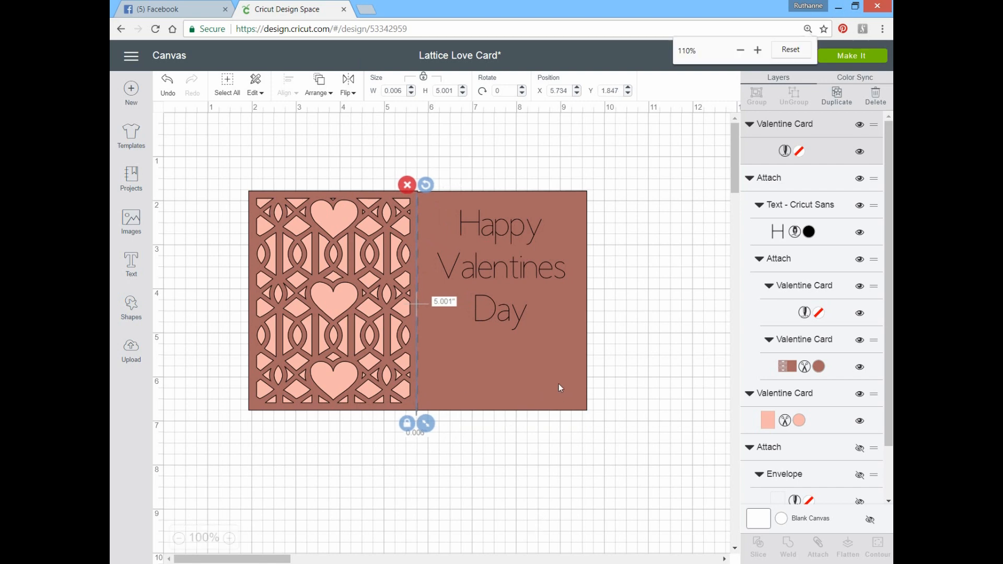
key(ctrl+plus)
key(ctrl+plus)
key(ctrl+plus)
key(ctrl+plus)
key(ctrl+plus)
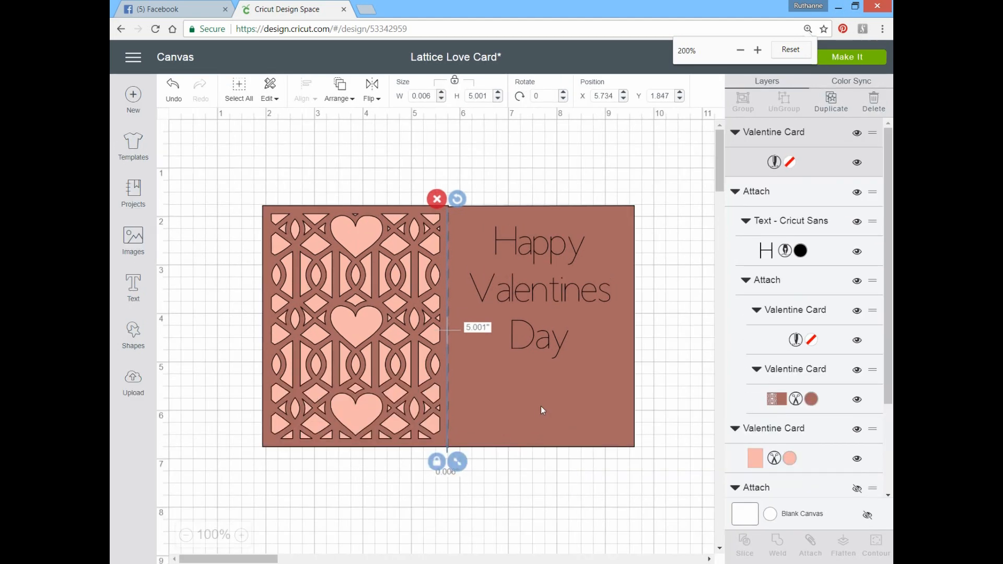
key(ctrl+plus)
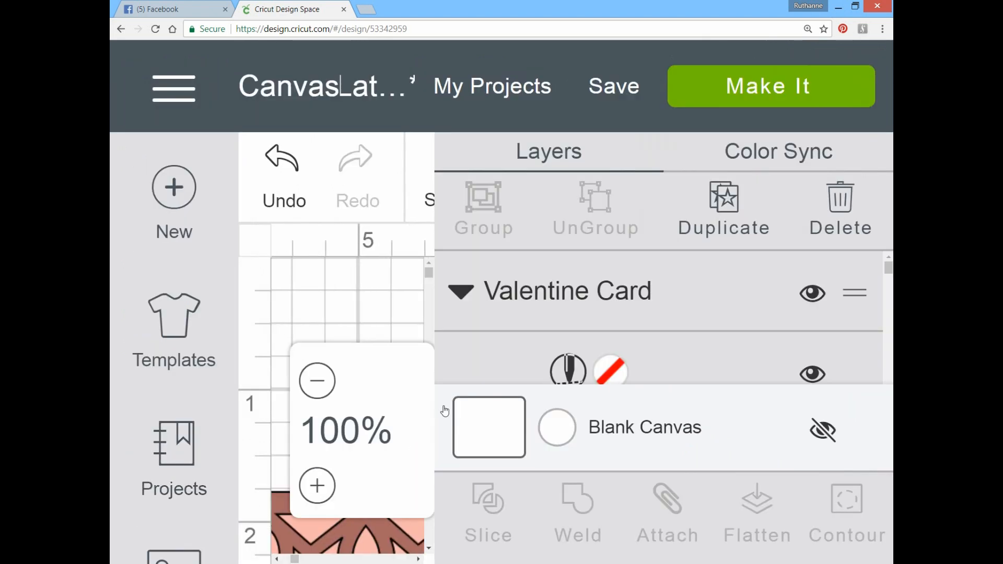
key(ctrl+minus)
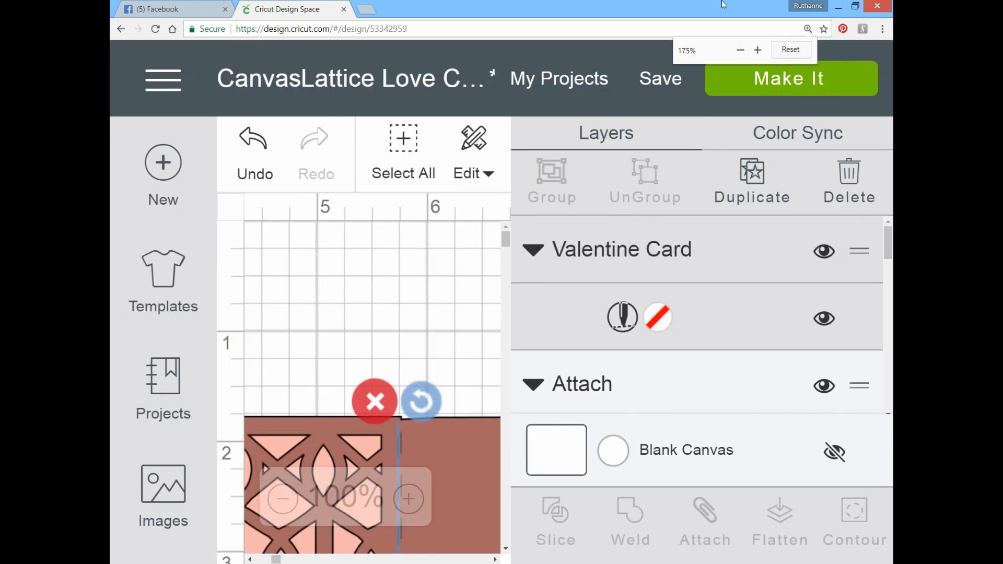
key(ctrl+minus)
scroll(482, 280, down, 3)
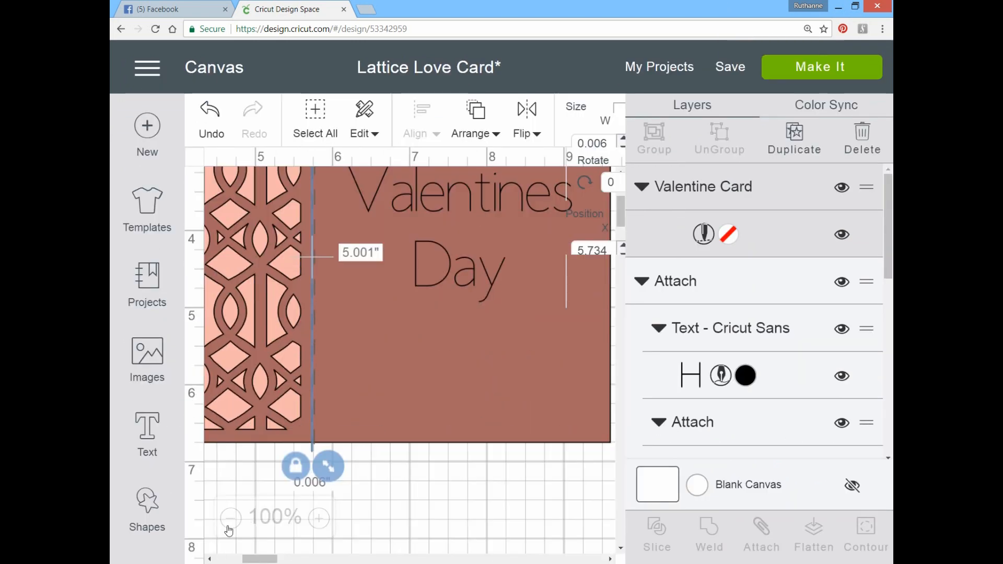
key(ctrl+minus)
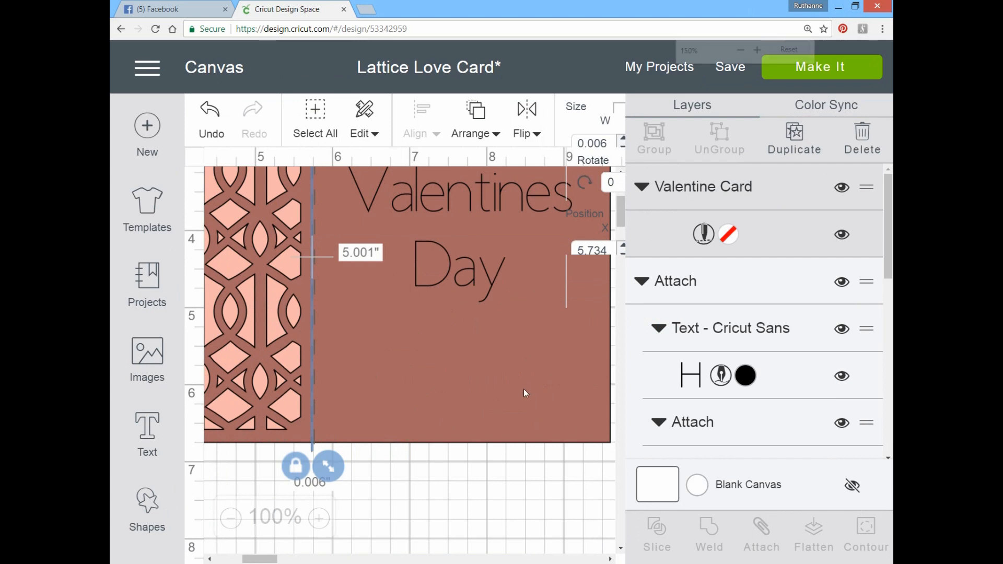
key(ctrl+minus)
click(741, 50)
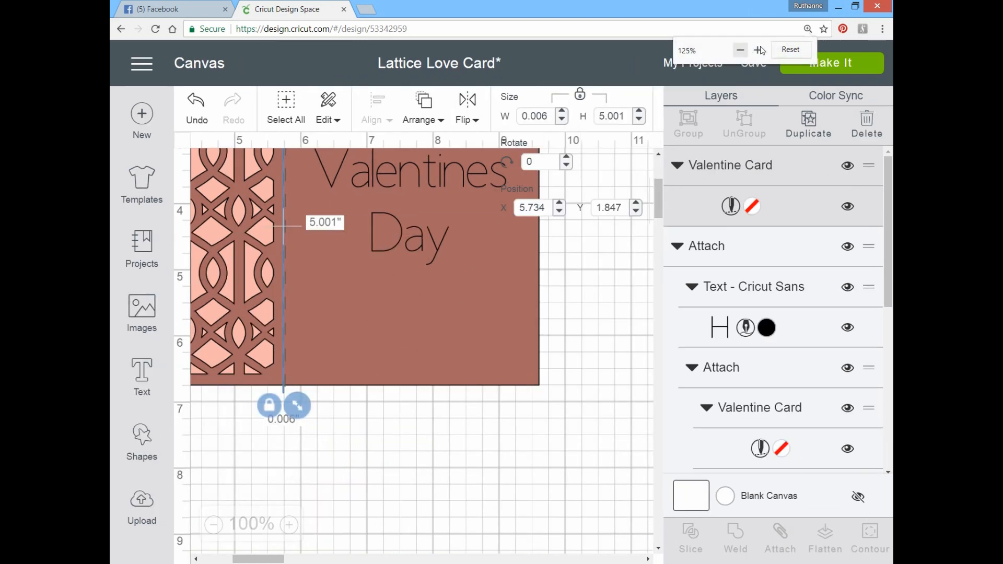
click(789, 49)
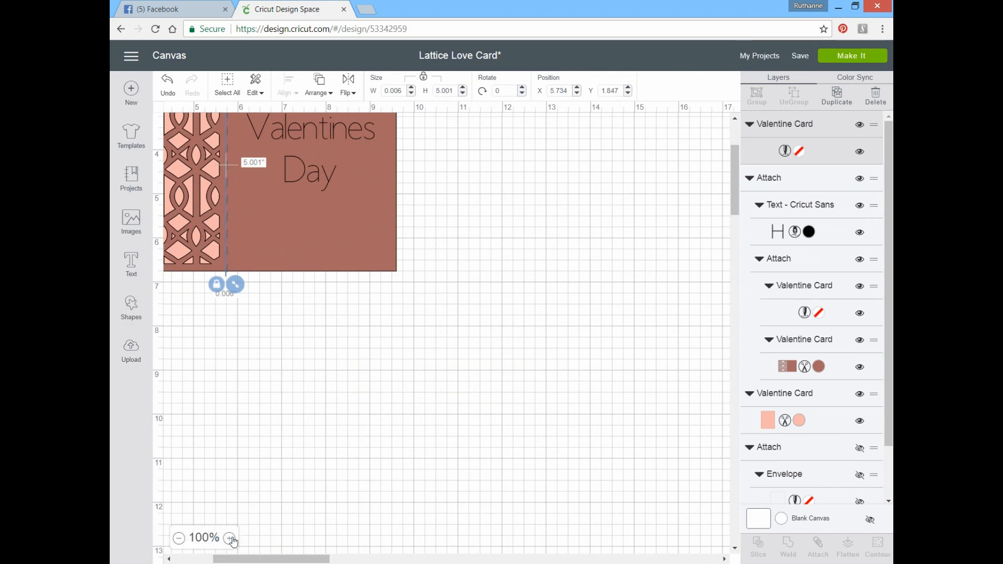
Step: Nudge the duplicated score line onto the original along the card's center fold, at about X 5.757, Y 1.808
click(230, 539)
click(230, 538)
click(230, 539)
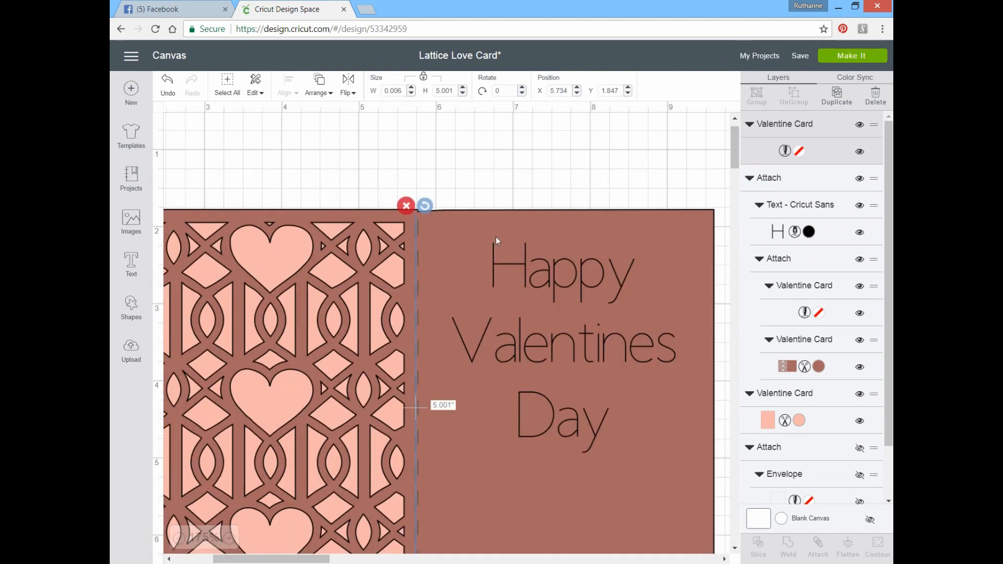
drag(415, 231, 418, 227)
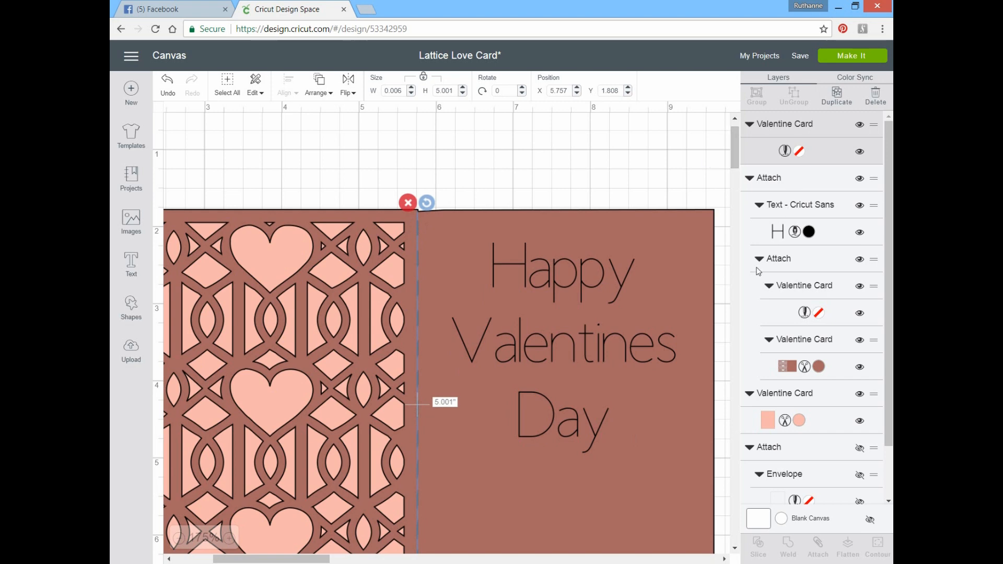
Step: Detach the greeting from the scored lattice card, leaving the duplicated score line out of the selection
click(768, 182)
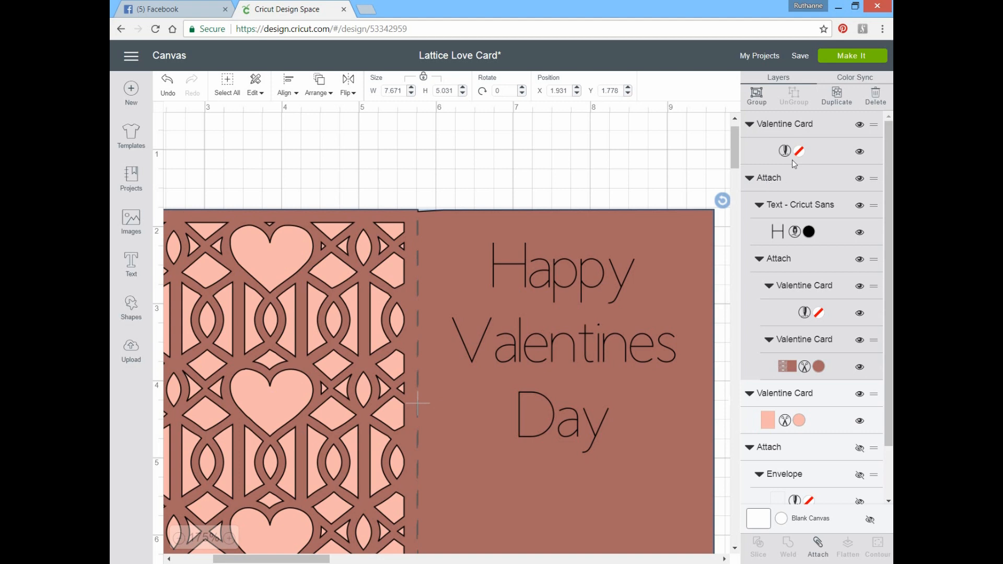
click(764, 182)
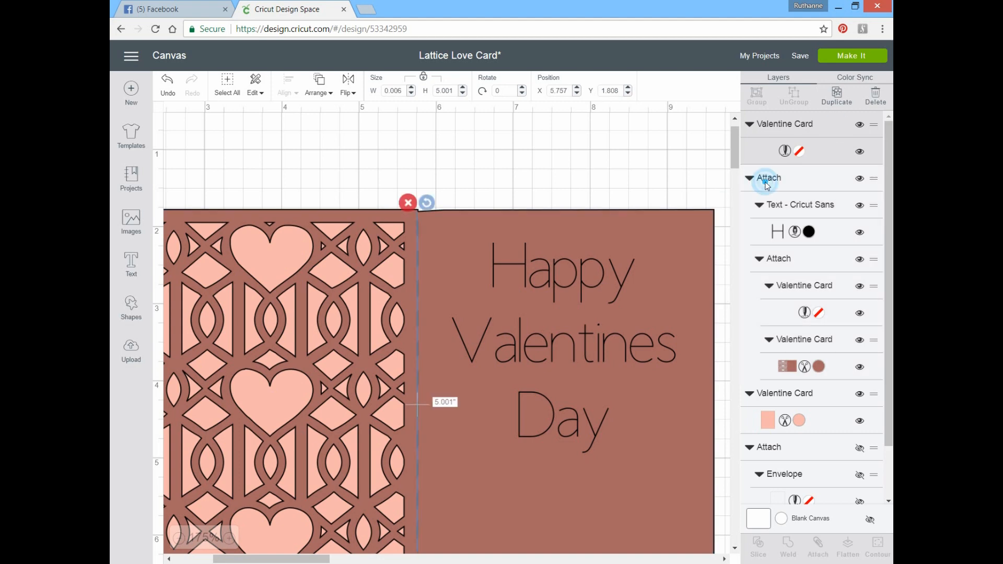
click(764, 181)
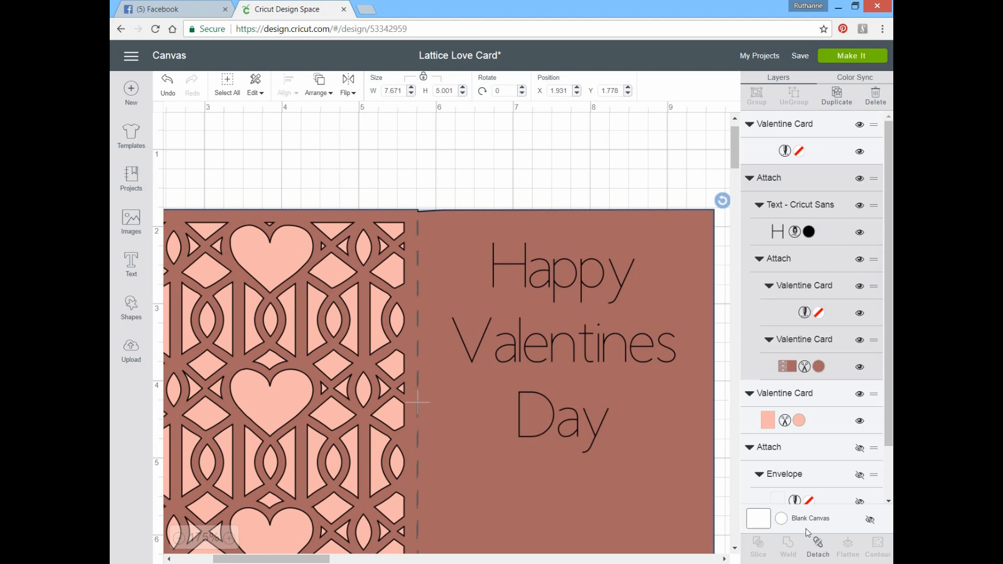
click(817, 547)
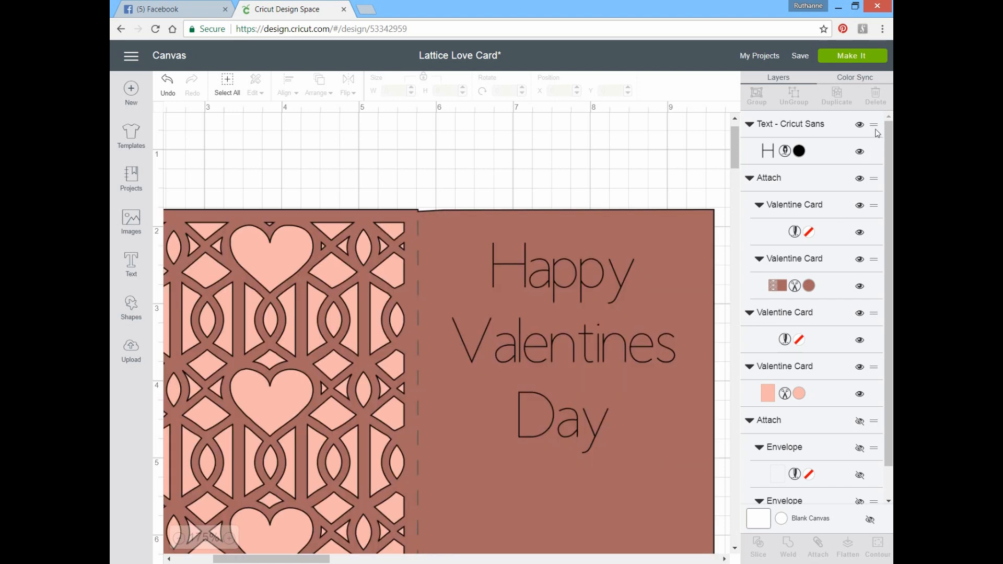
Step: Move the greeting layer below the attached card group and detach the original score line from the lattice card
click(876, 131)
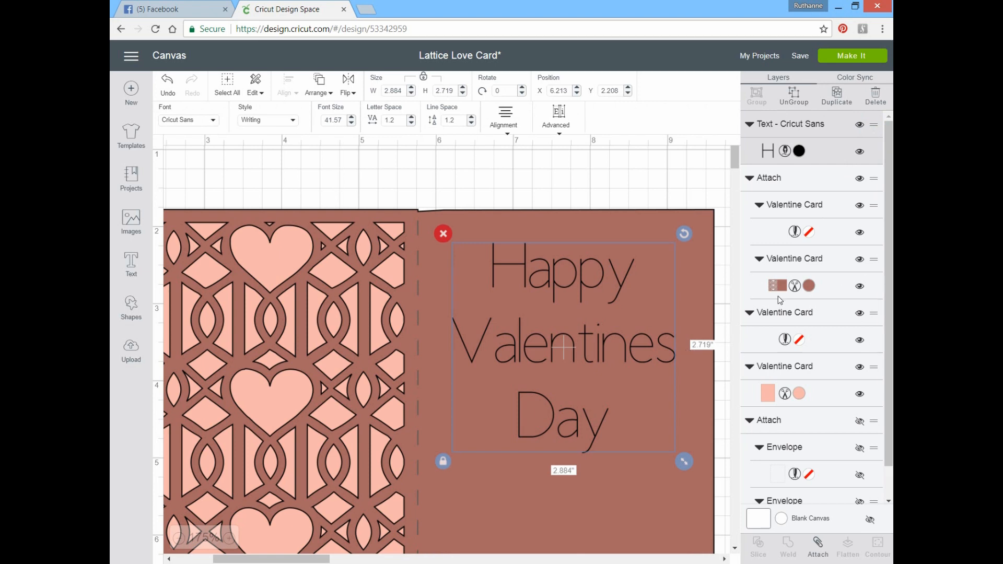
click(768, 179)
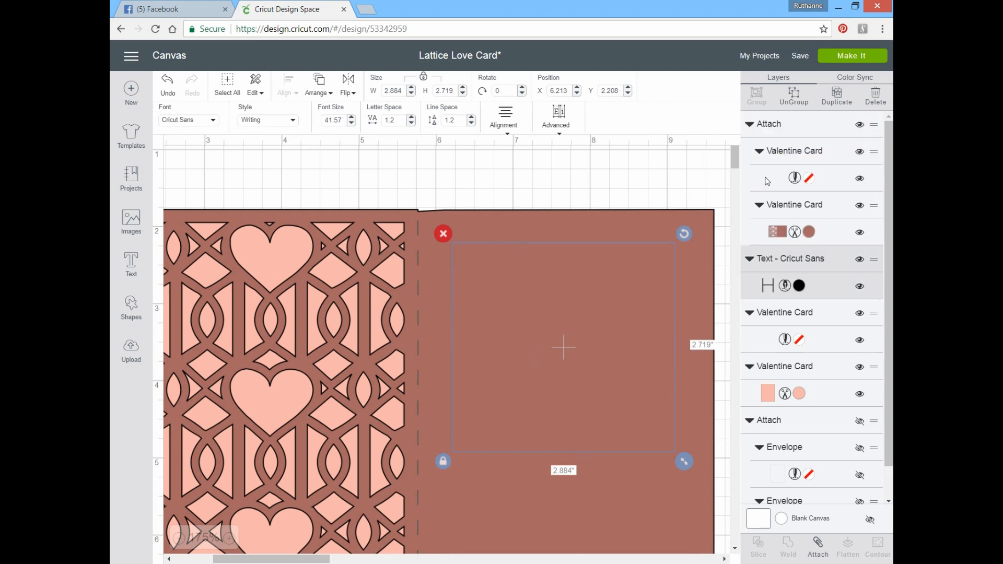
click(768, 127)
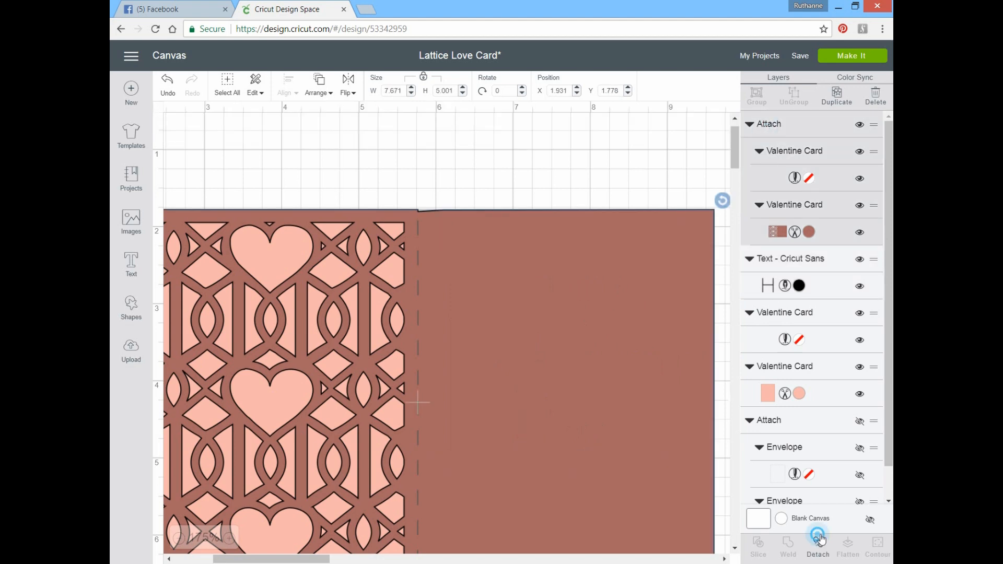
click(817, 548)
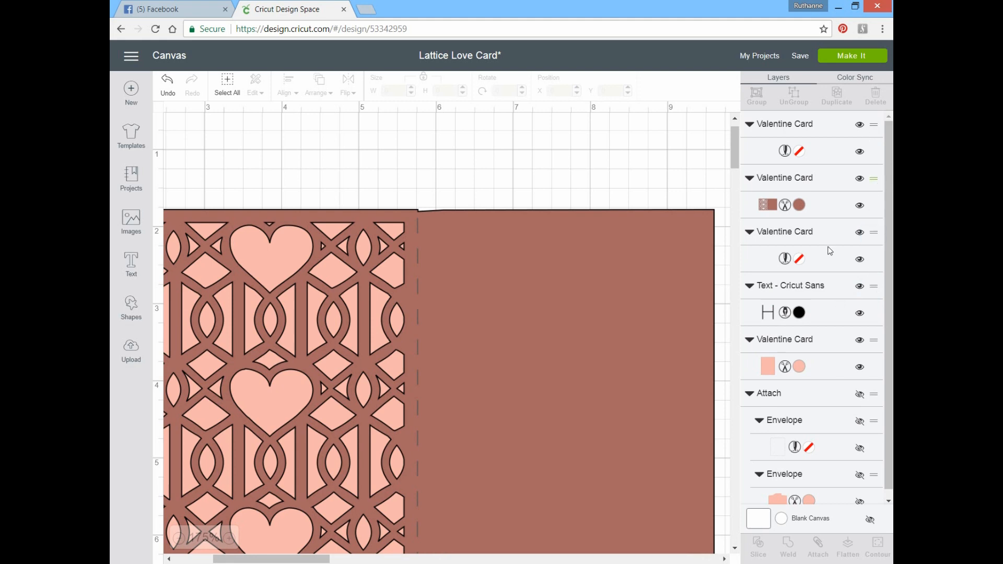
Step: Move the lower score line layer above the lattice card layer and attach the two score lines to each other
drag(830, 251, 865, 238)
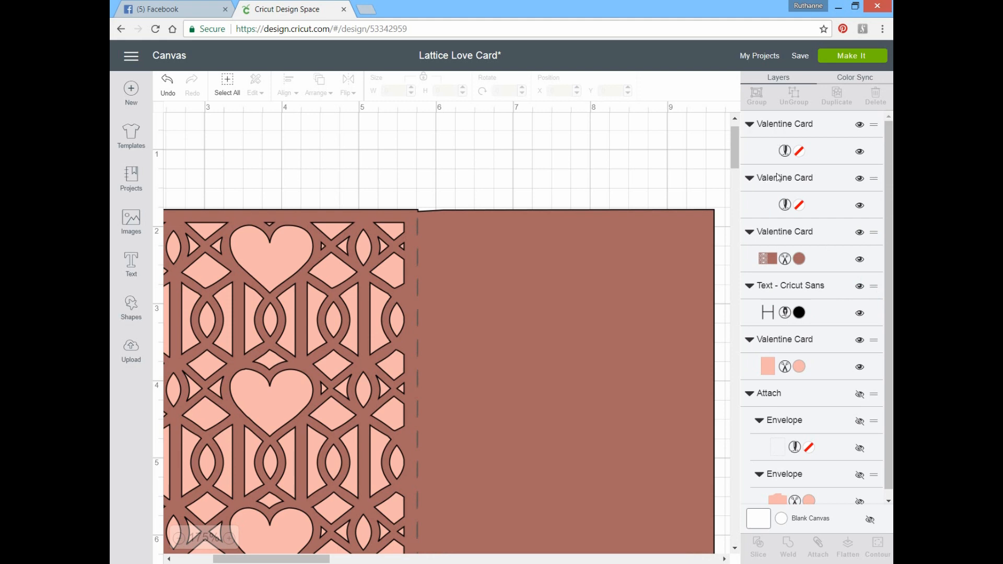
click(785, 131)
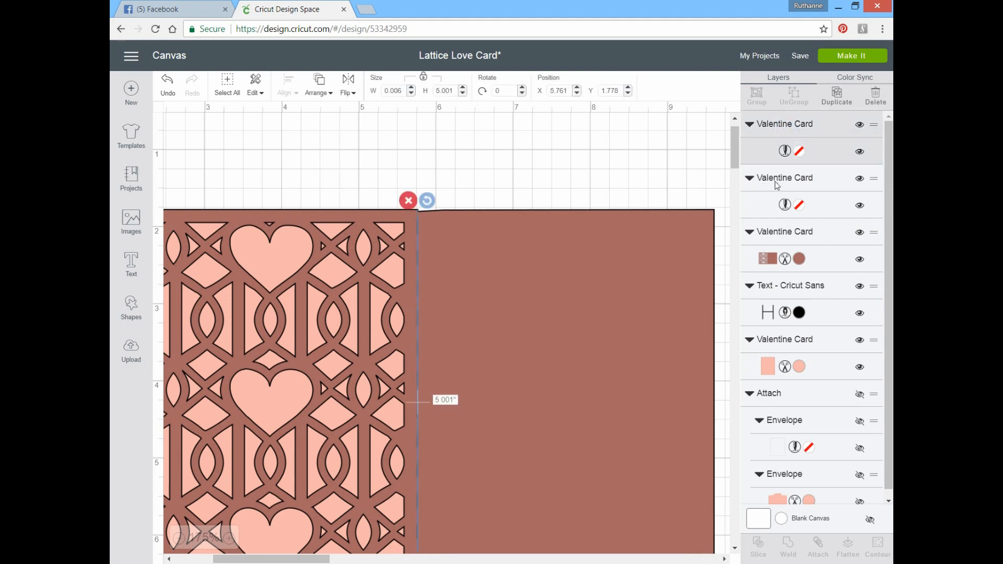
click(775, 179)
click(817, 554)
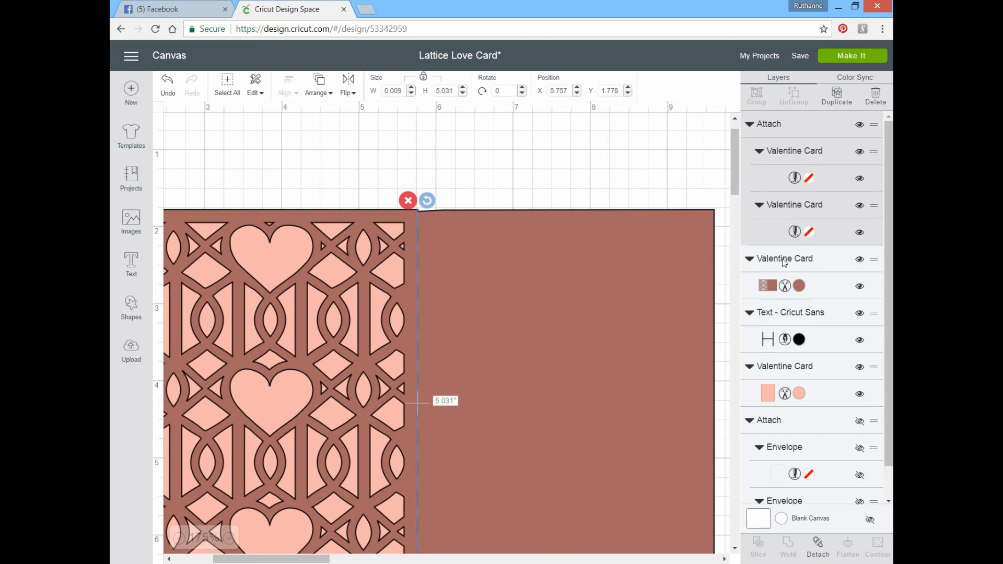
Step: Collapse the attached score lines and move the greeting layer to the top of the layer order
click(785, 261)
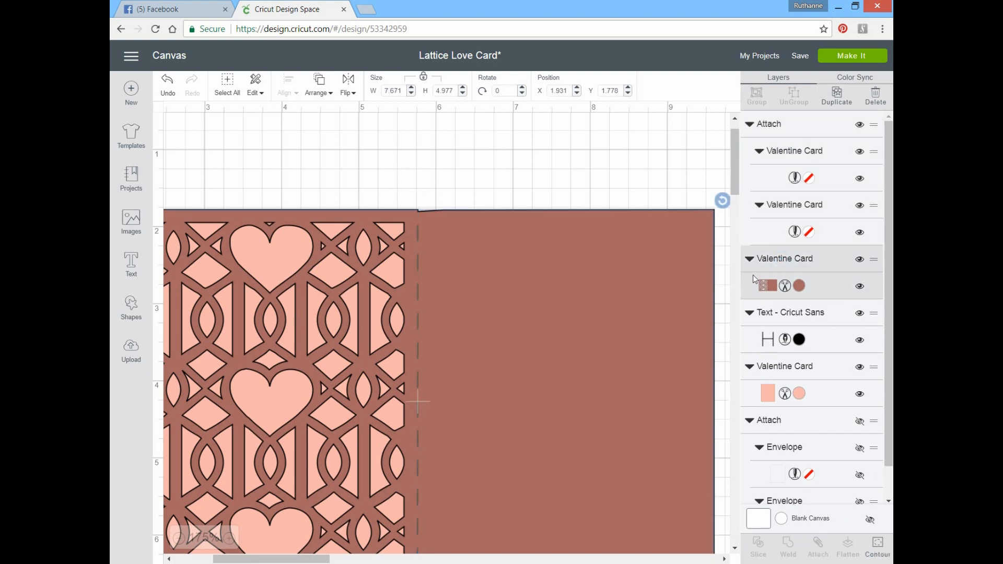
click(749, 124)
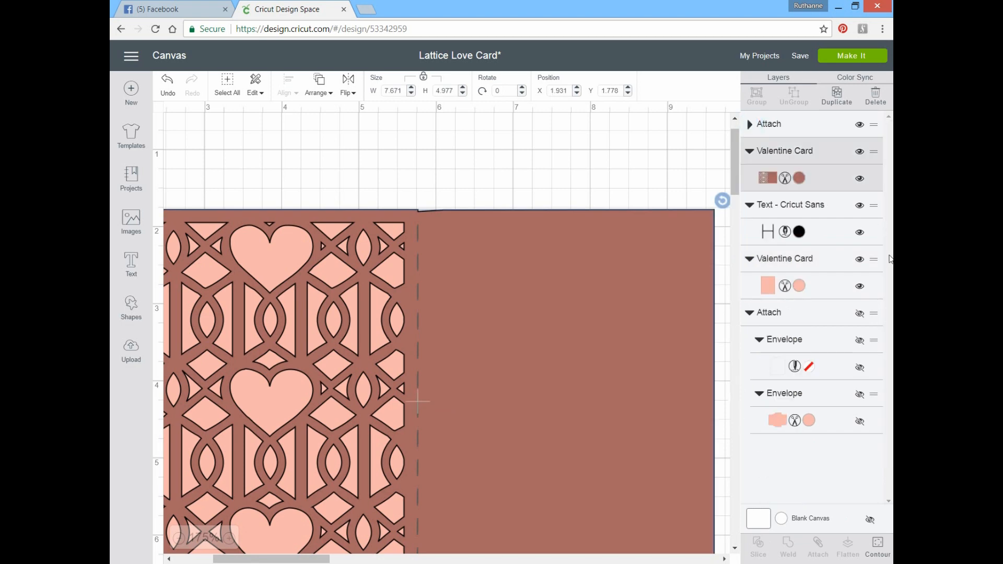
click(872, 206)
drag(885, 124, 883, 129)
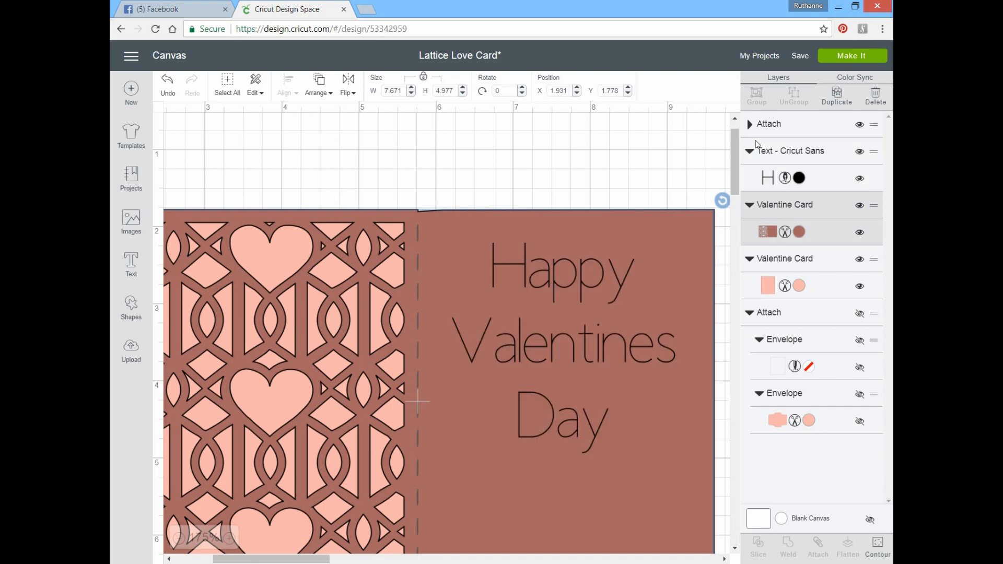
click(871, 152)
drag(872, 132, 725, 189)
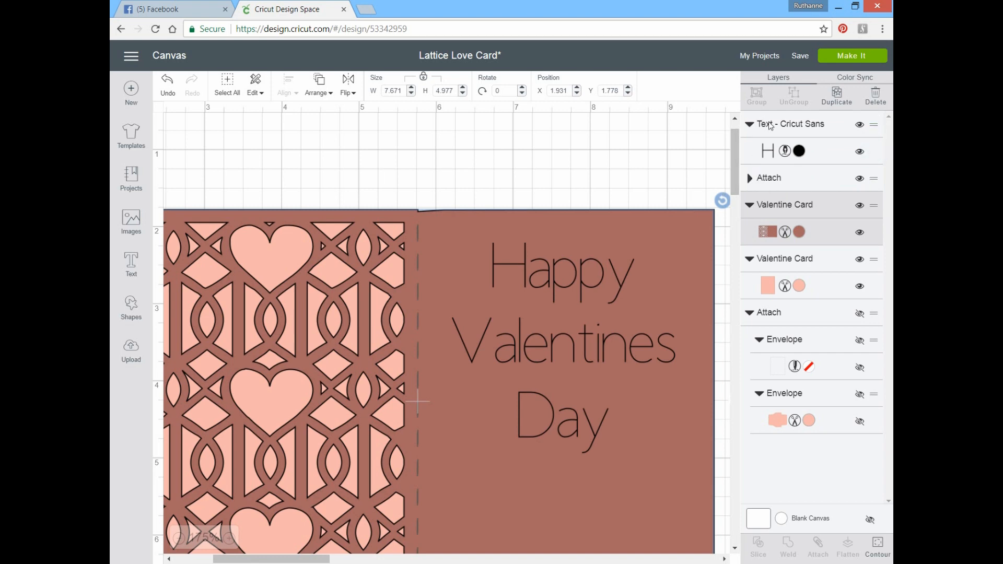
Step: Attach the greeting, the paired score lines and the lattice card together, and preview both cutting mats
click(750, 133)
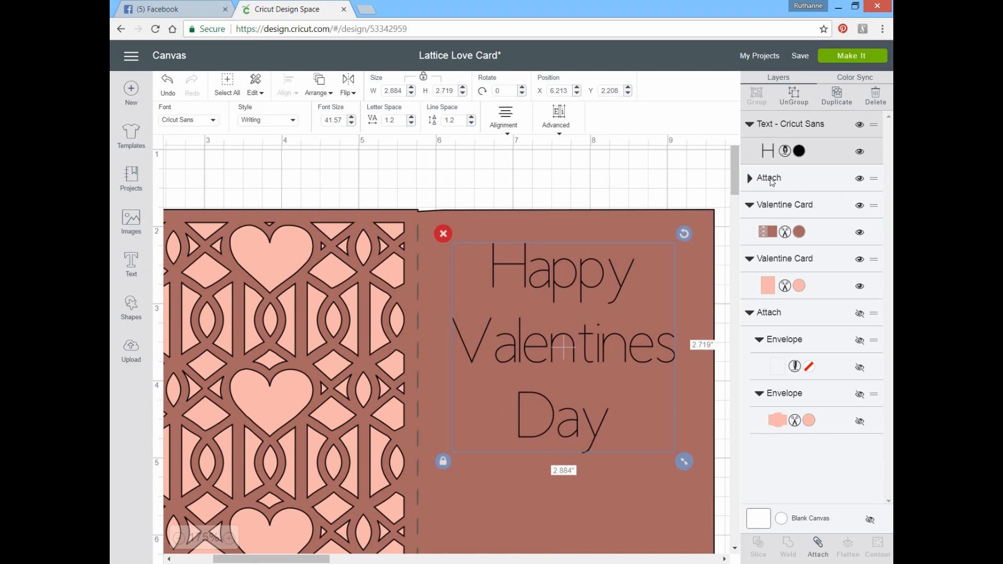
click(769, 178)
click(748, 179)
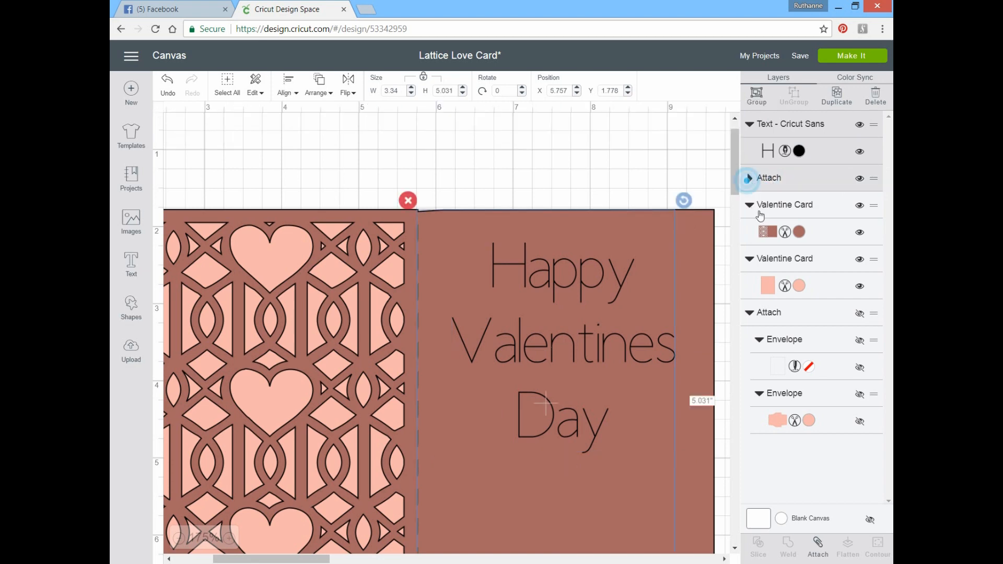
shift+click(767, 314)
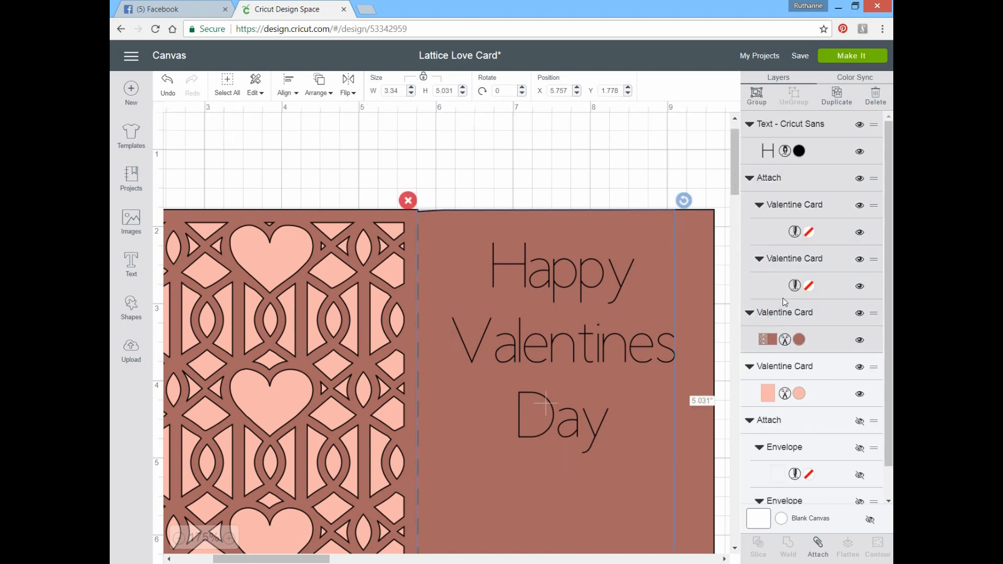
click(817, 549)
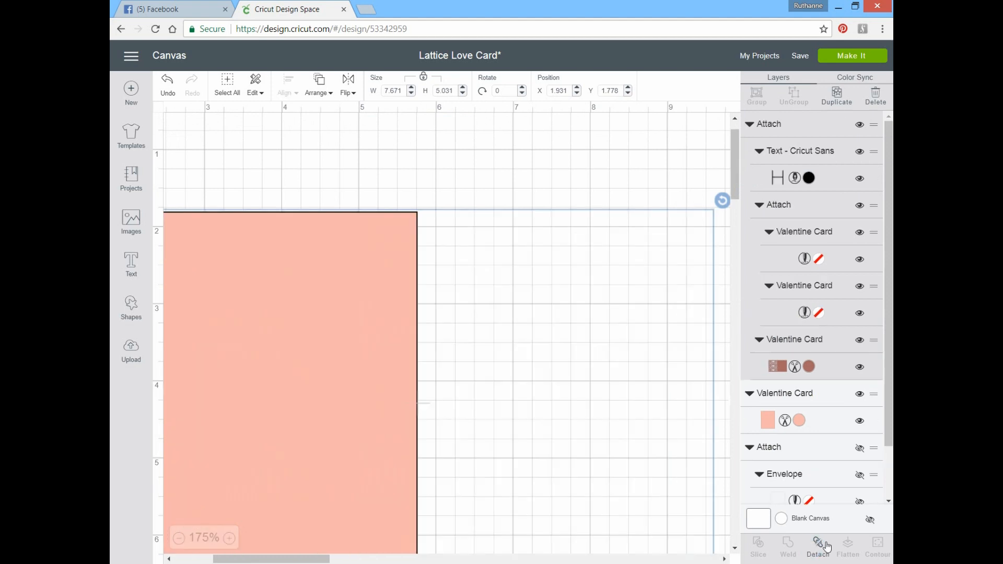
click(839, 58)
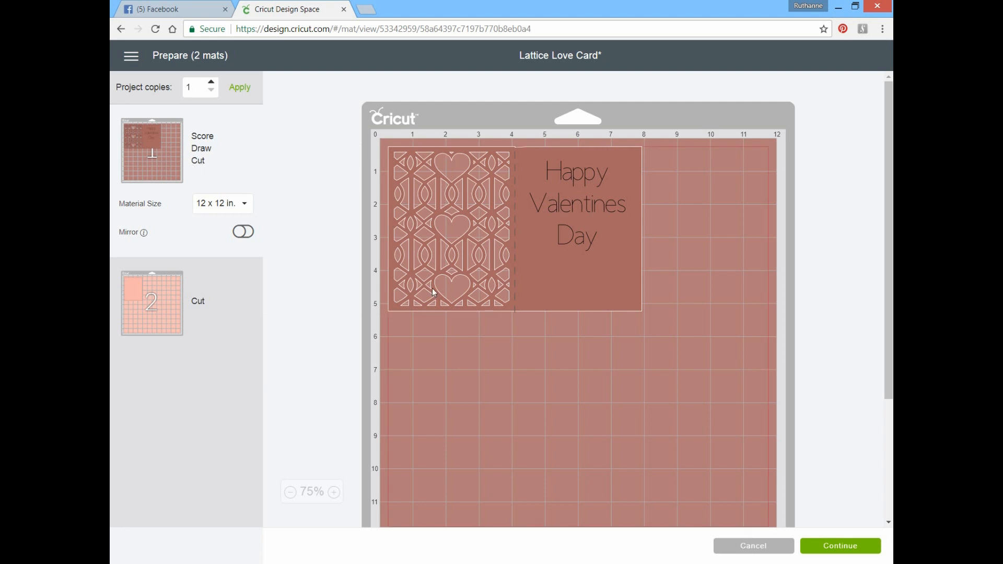
click(154, 322)
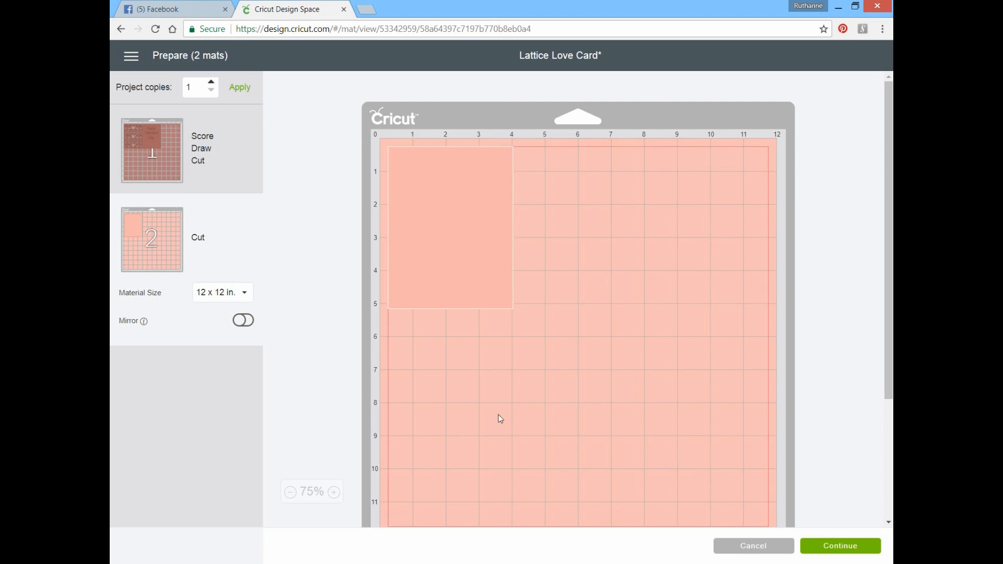